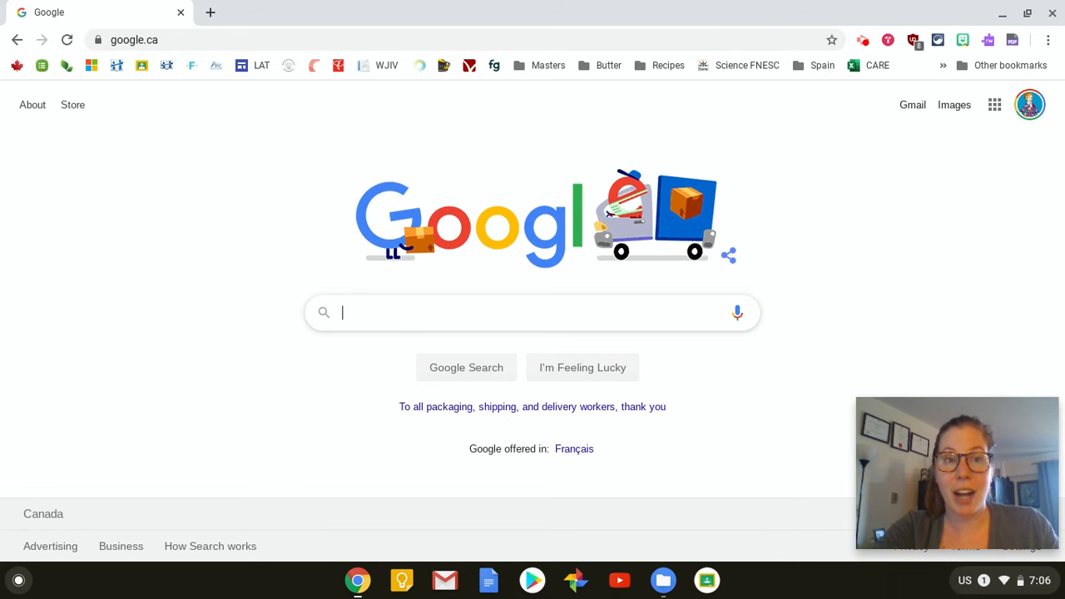
Open Google Keep from the Google apps launcher.
click(989, 109)
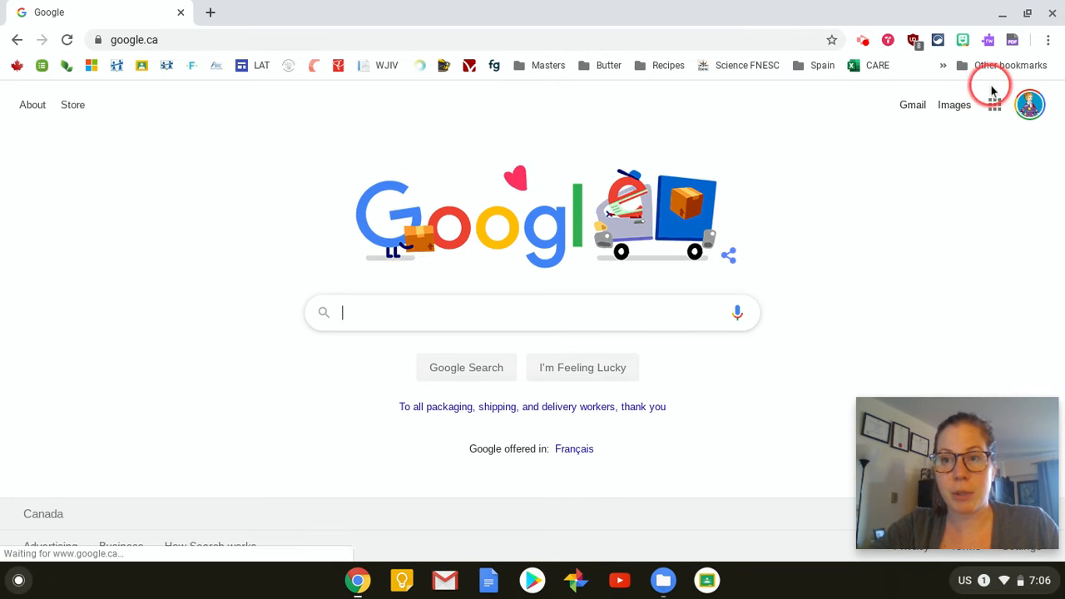
click(994, 104)
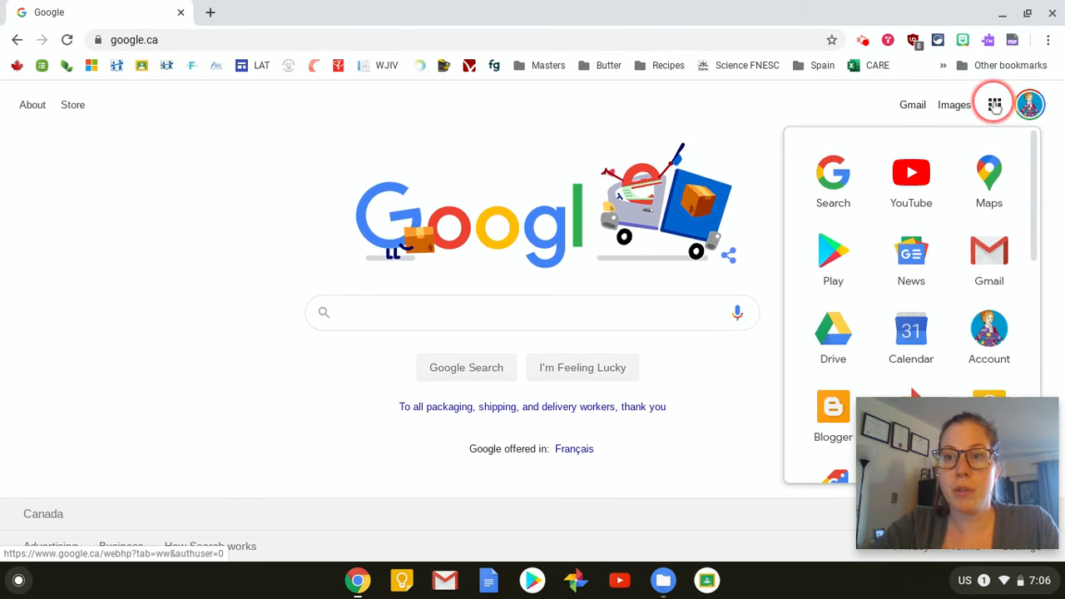
scroll(969, 183, down, 4)
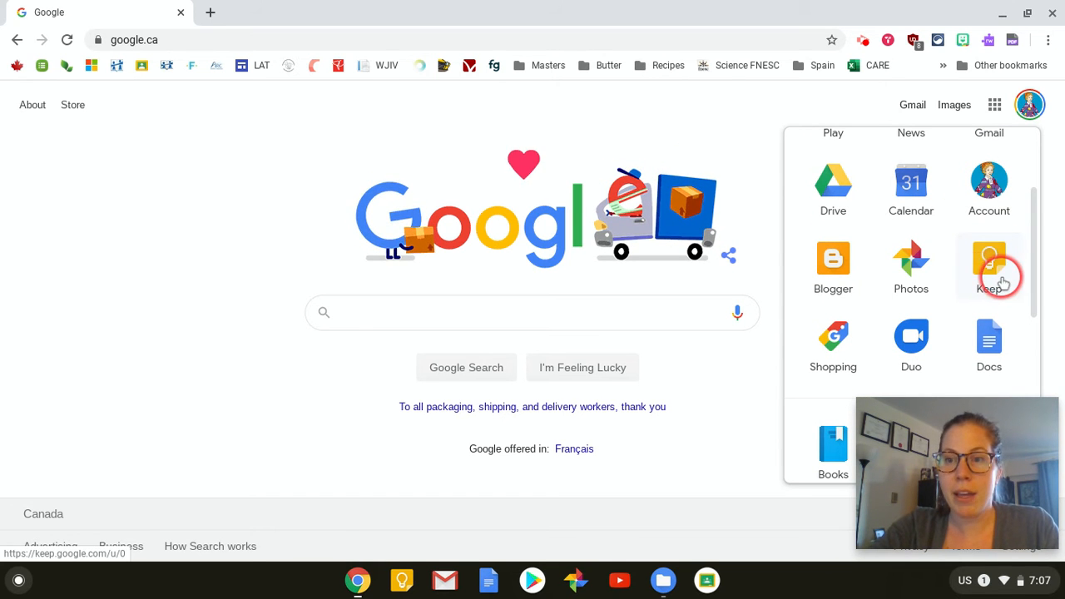
click(994, 262)
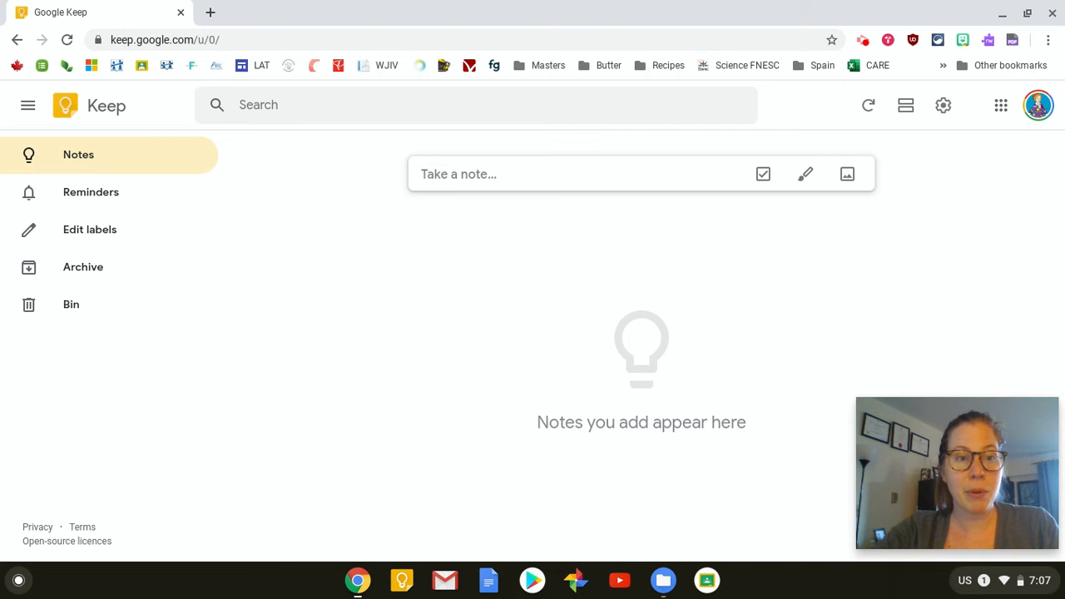
Start a new note titled "Groceries" and show tick boxes in it.
click(481, 177)
click(479, 172)
text(Groceries)
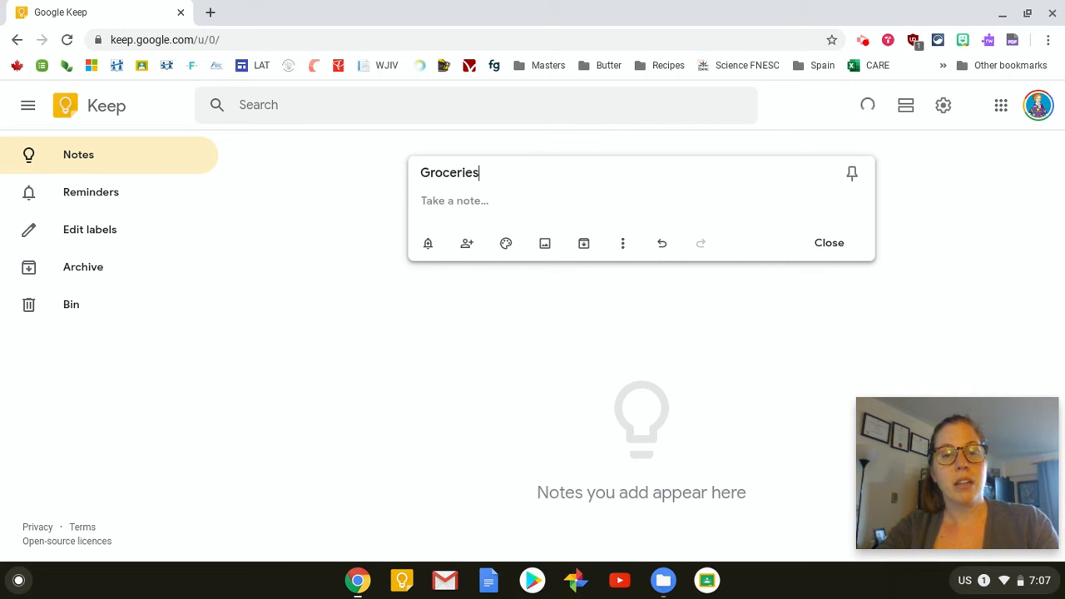
click(485, 200)
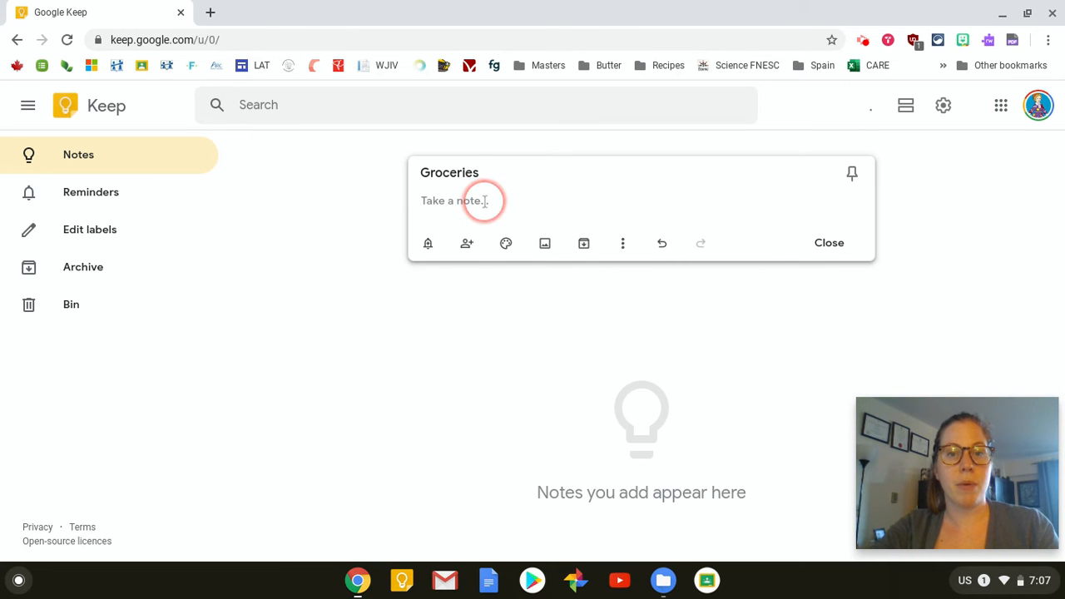
click(622, 244)
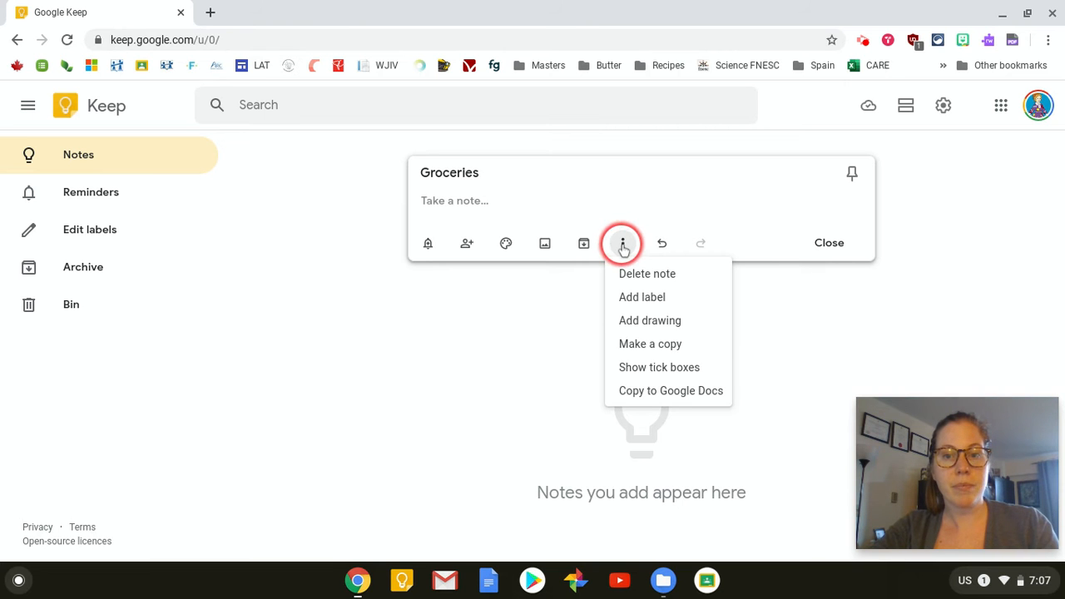
click(626, 369)
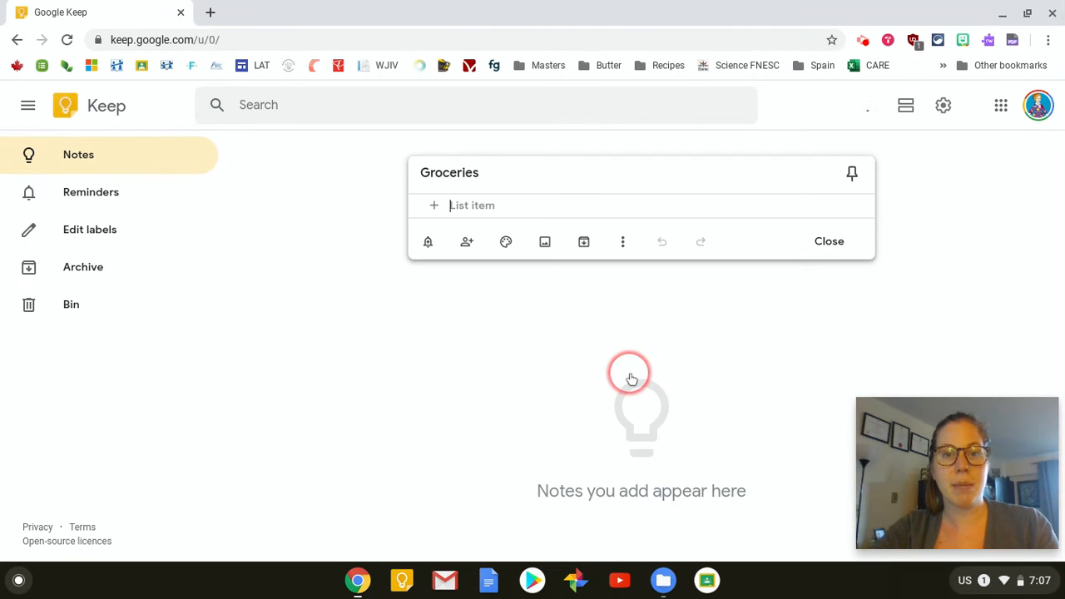
Add milk, apples and cheese as separate items in the Groceries checklist.
click(766, 196)
text(milk)
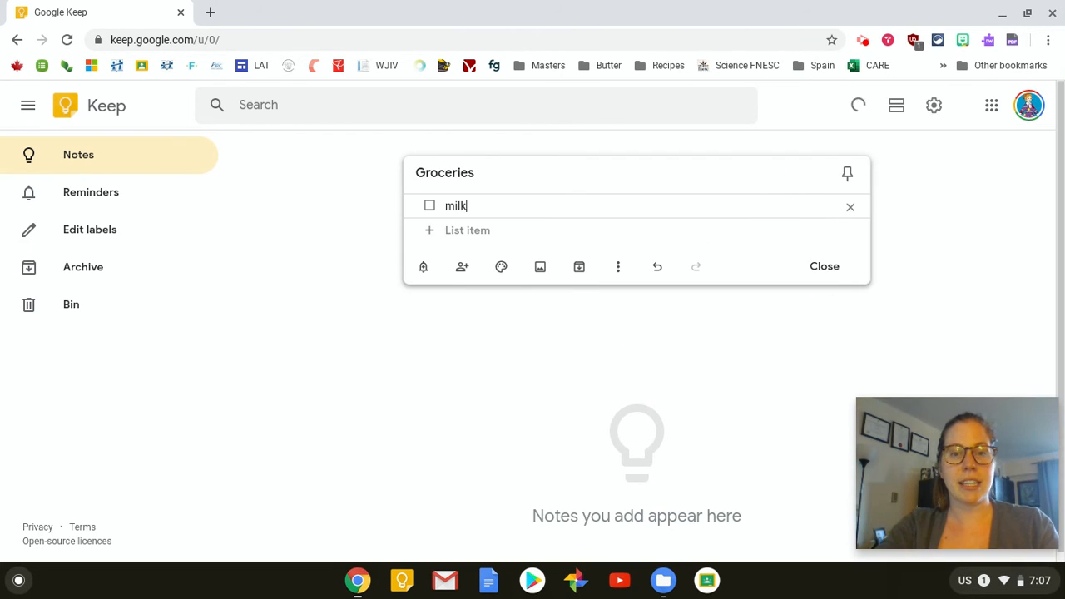
key(Return)
text(apples)
key(Return)
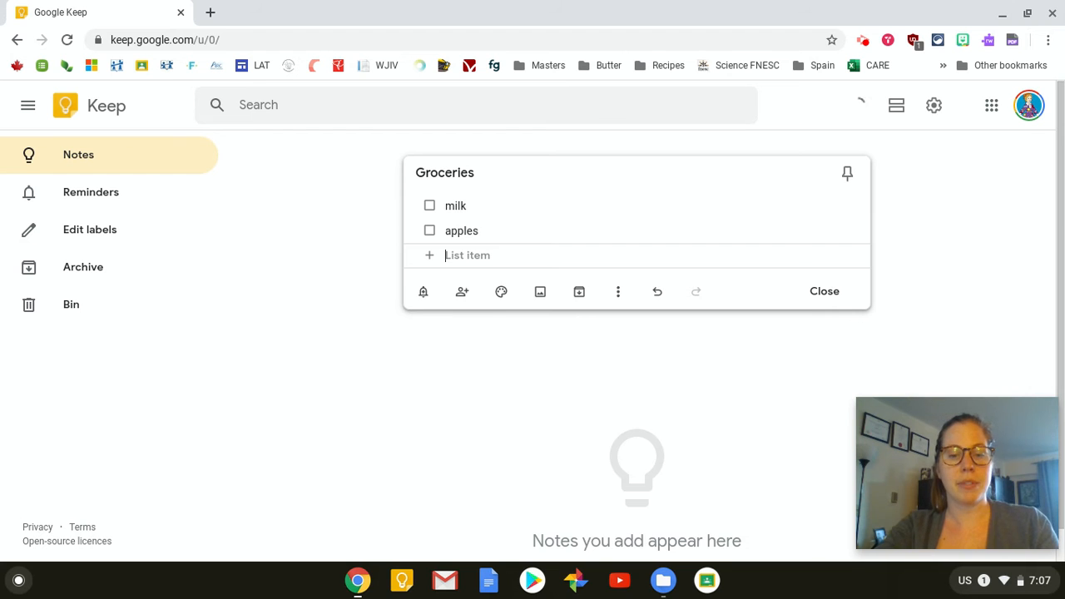
text(cheese)
key(Return)
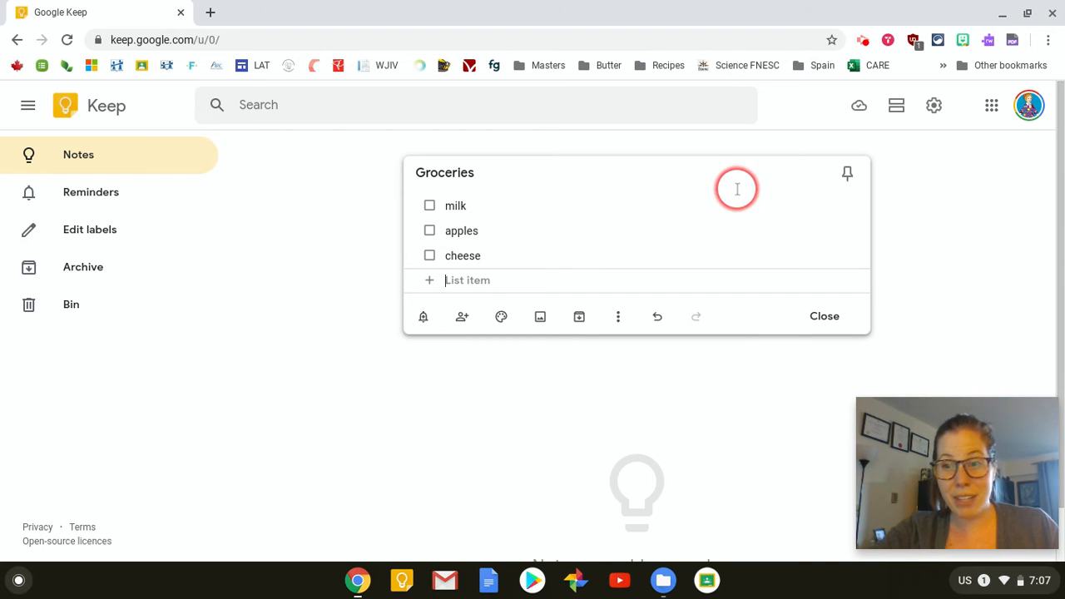
click(618, 316)
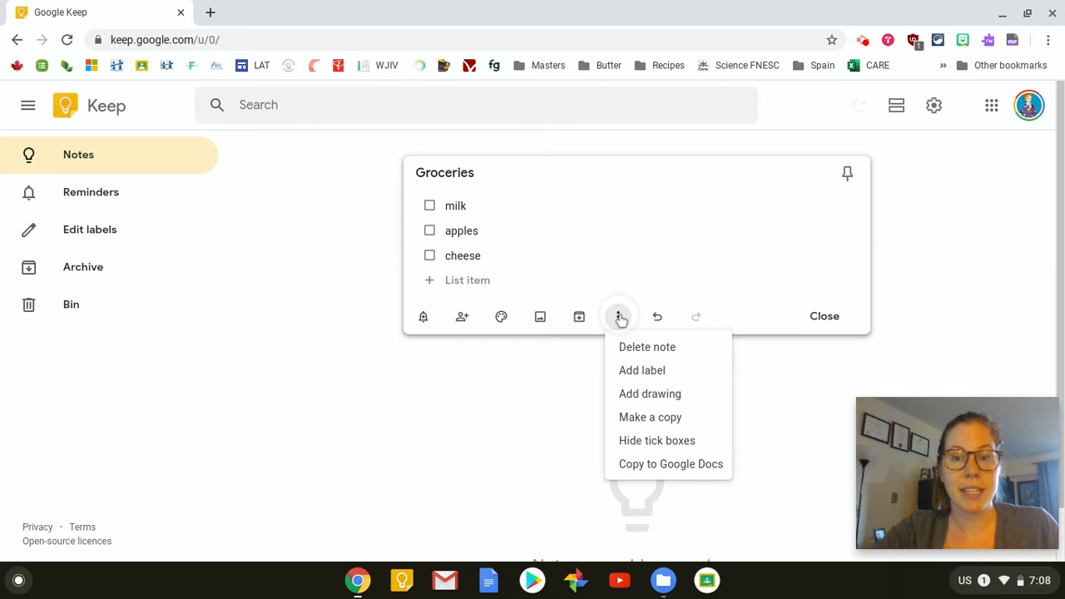
click(618, 316)
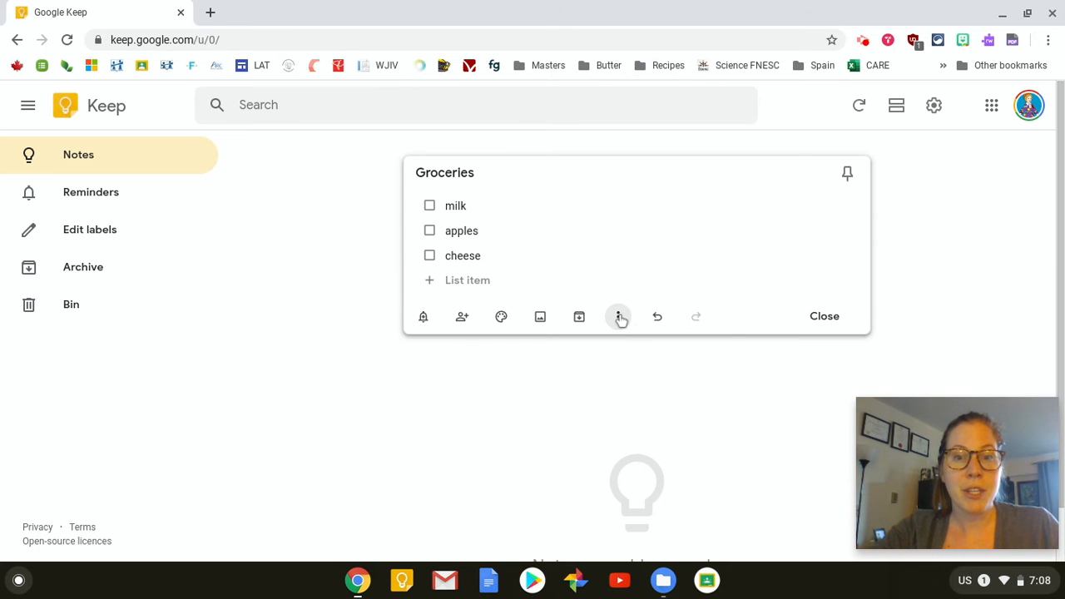
Share the Groceries note with a collaborator by entering the suggested contact's e-mail, save the sharing and close the note.
click(463, 317)
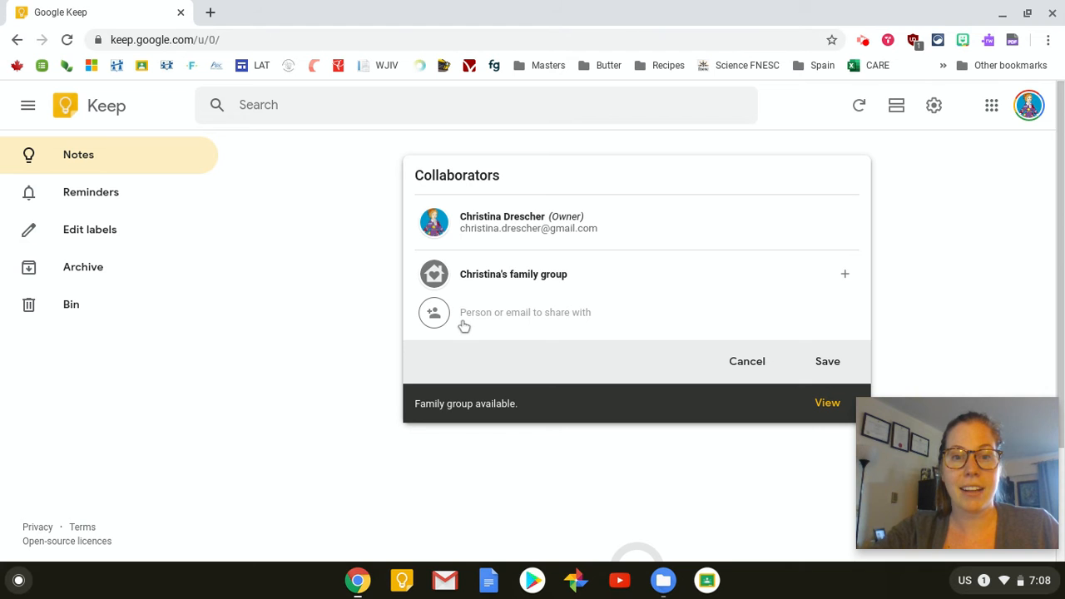
click(485, 313)
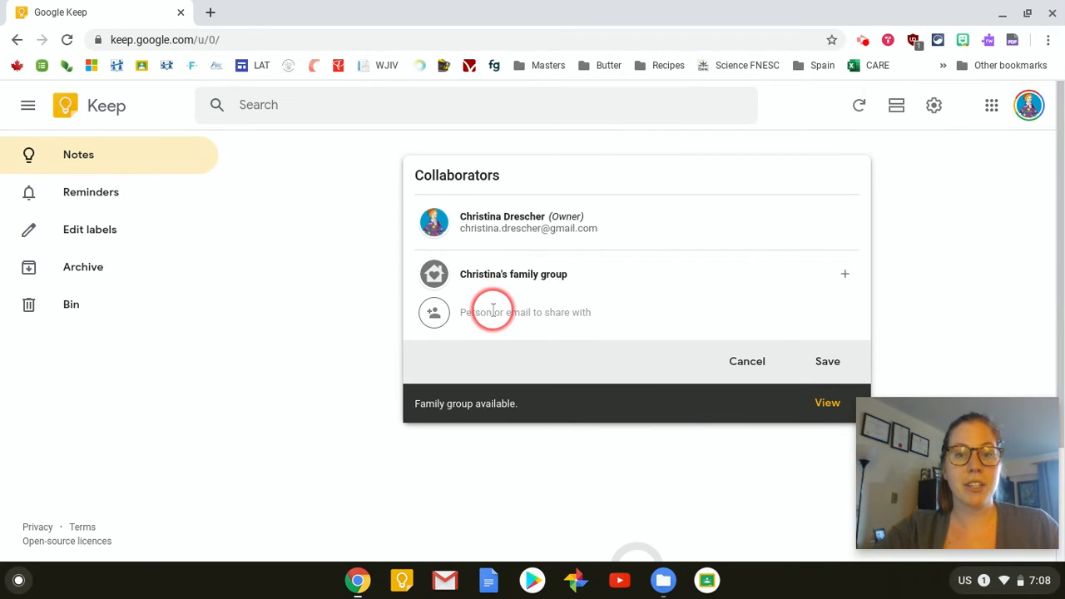
text(taran)
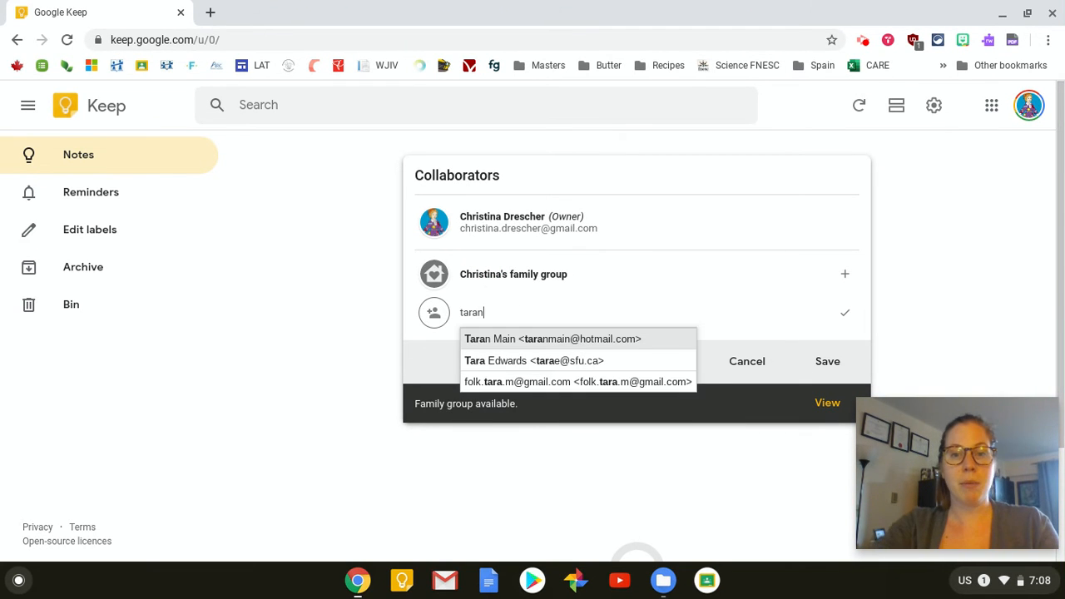
key(BackSpace)
key(BackSpace)
key(BackSpace)
key(BackSpace)
key(BackSpace)
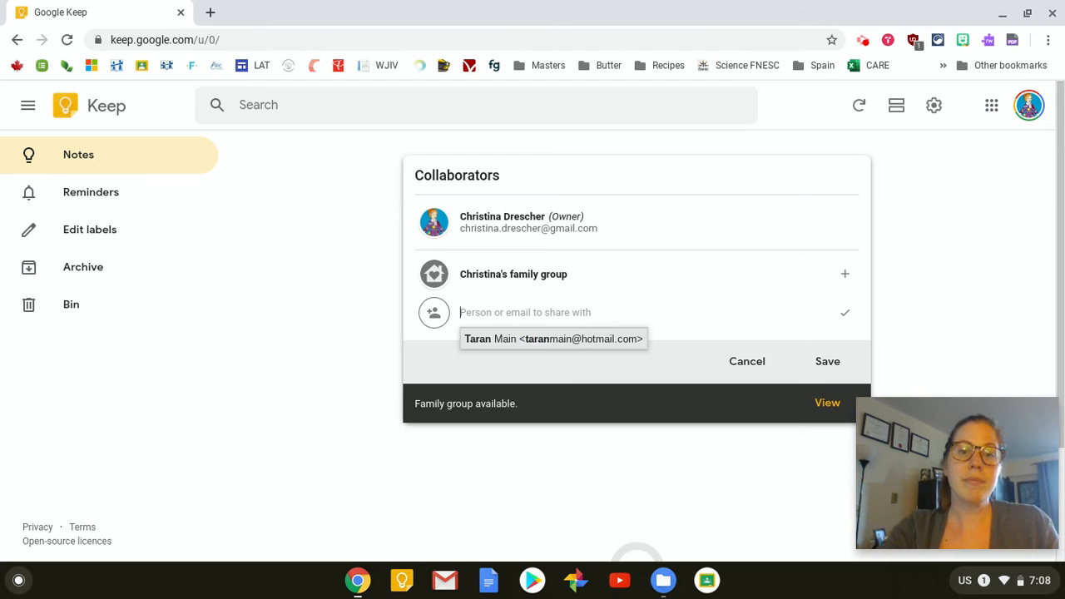
text(taran)
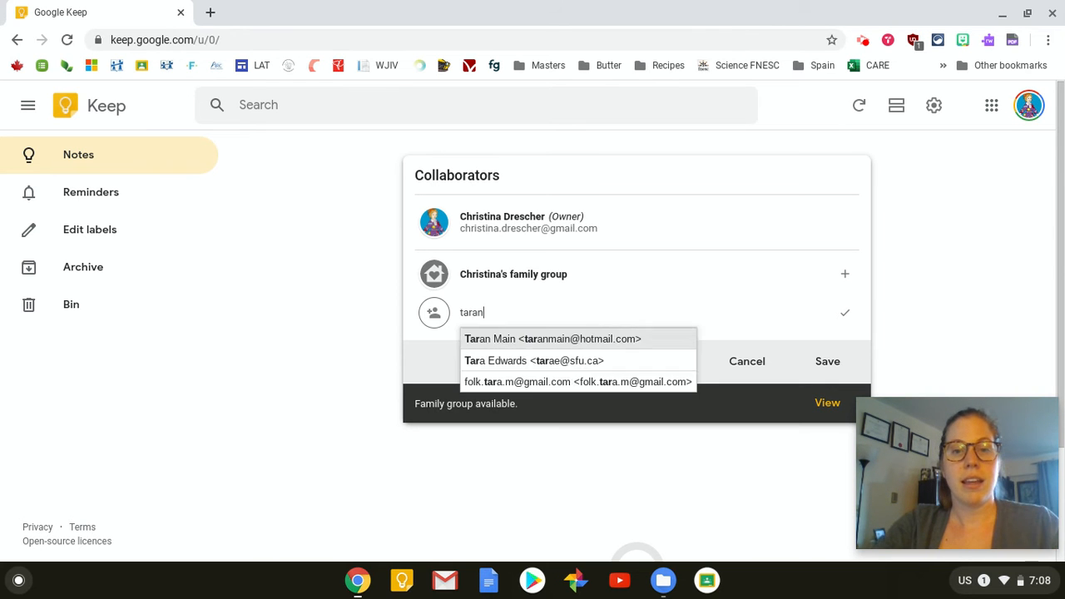
click(546, 344)
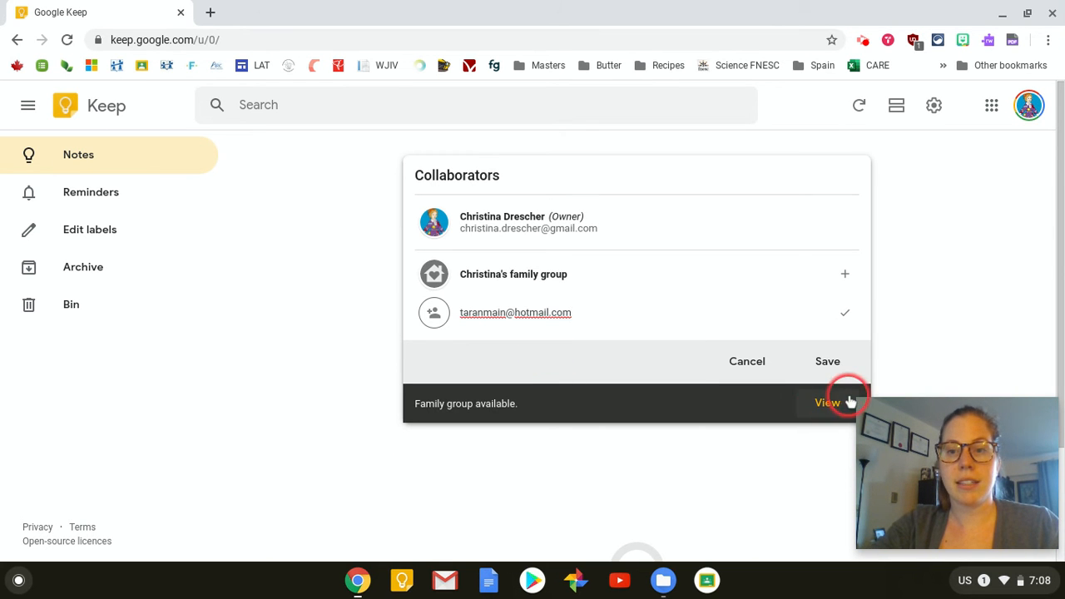
click(828, 365)
click(665, 351)
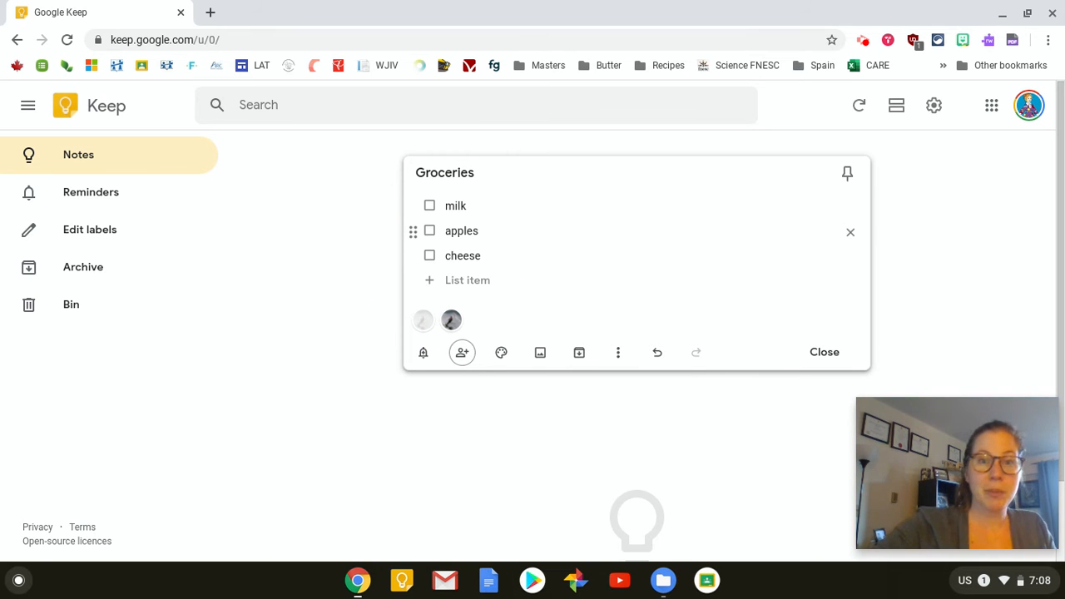
click(865, 116)
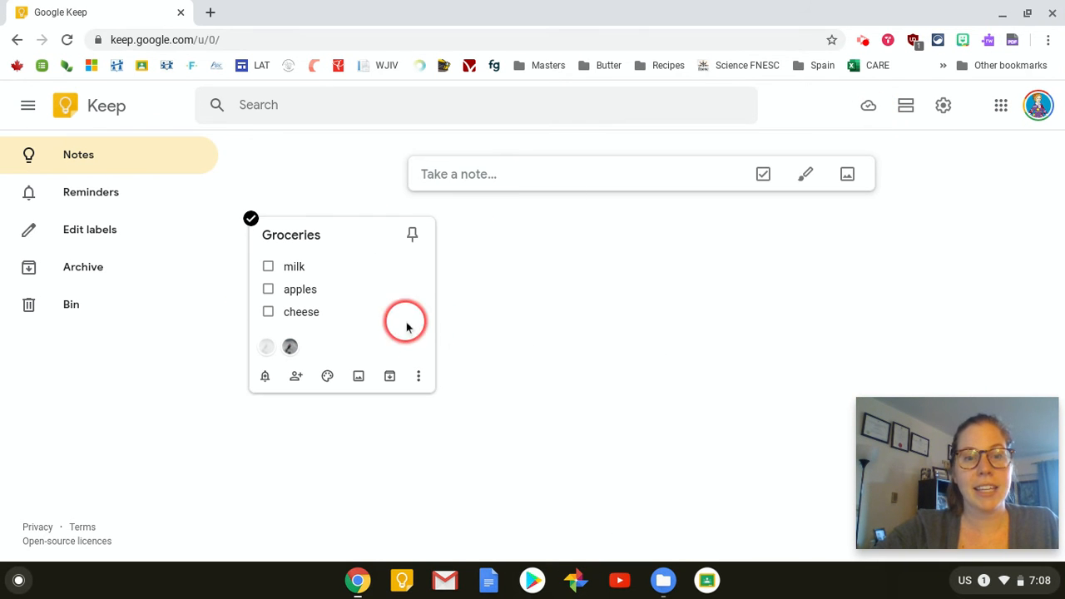
Change the Groceries note's colour to teal and reopen the note at a new list item.
click(414, 376)
mouse_move(327, 374)
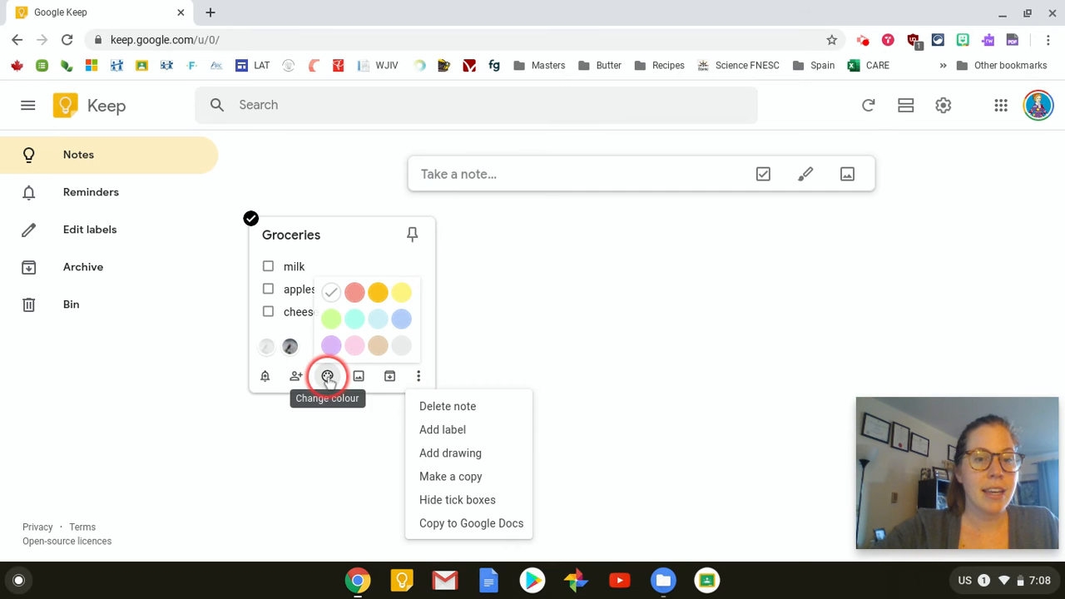
click(355, 320)
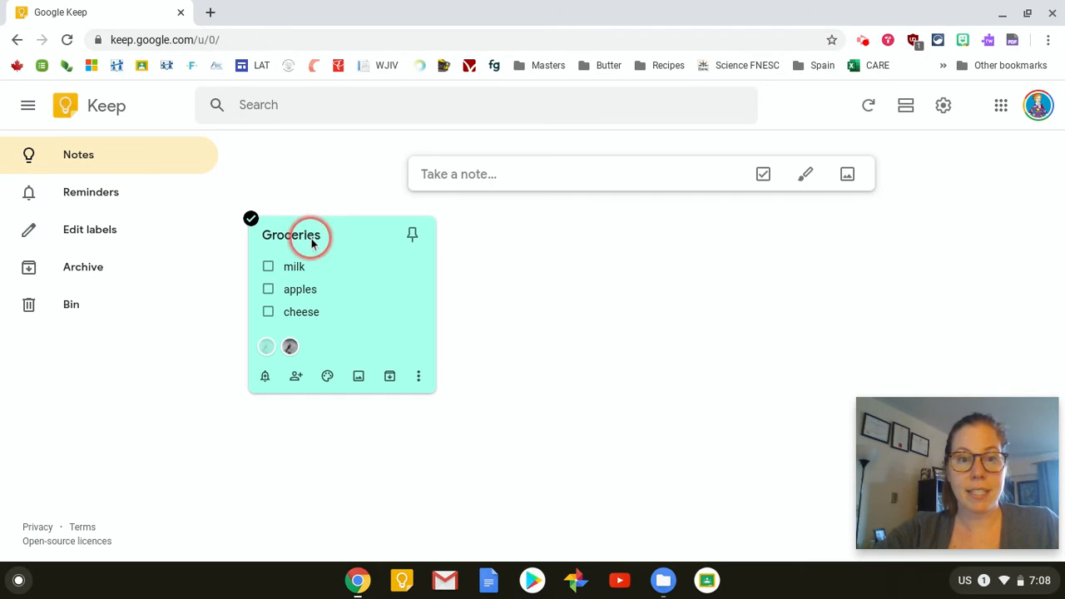
click(342, 313)
click(397, 305)
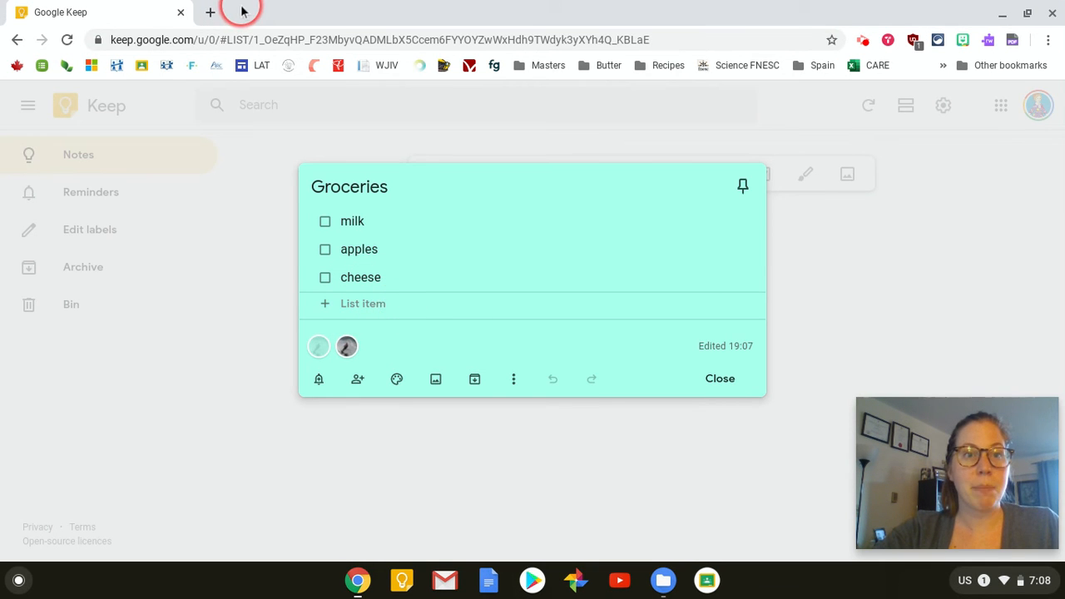
Open the Michaels store website, michaels.ca, in a new browser tab.
click(210, 12)
text(michael.ca)
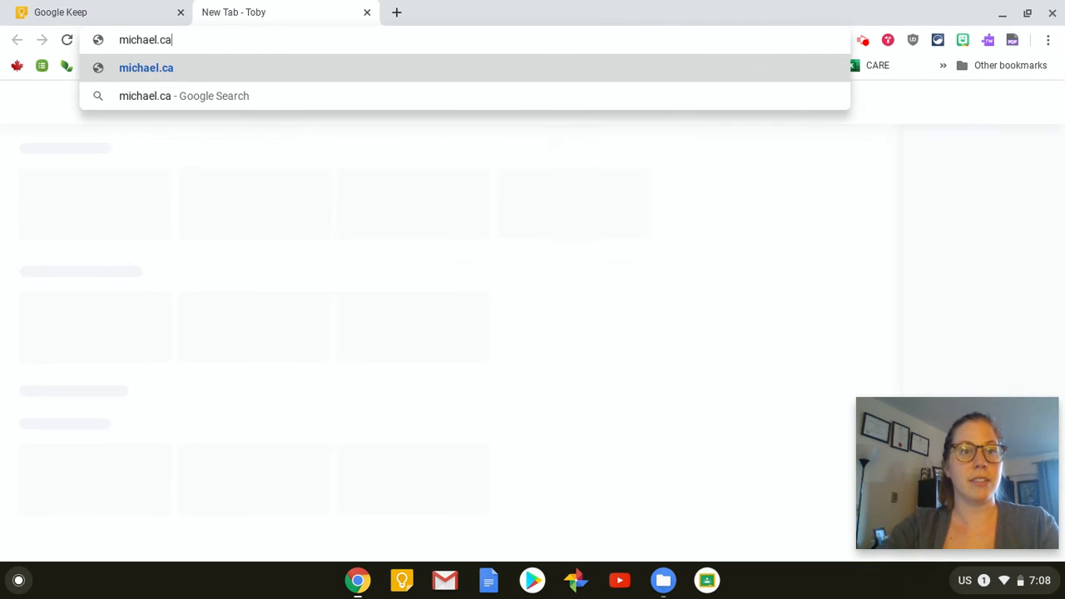
key(Return)
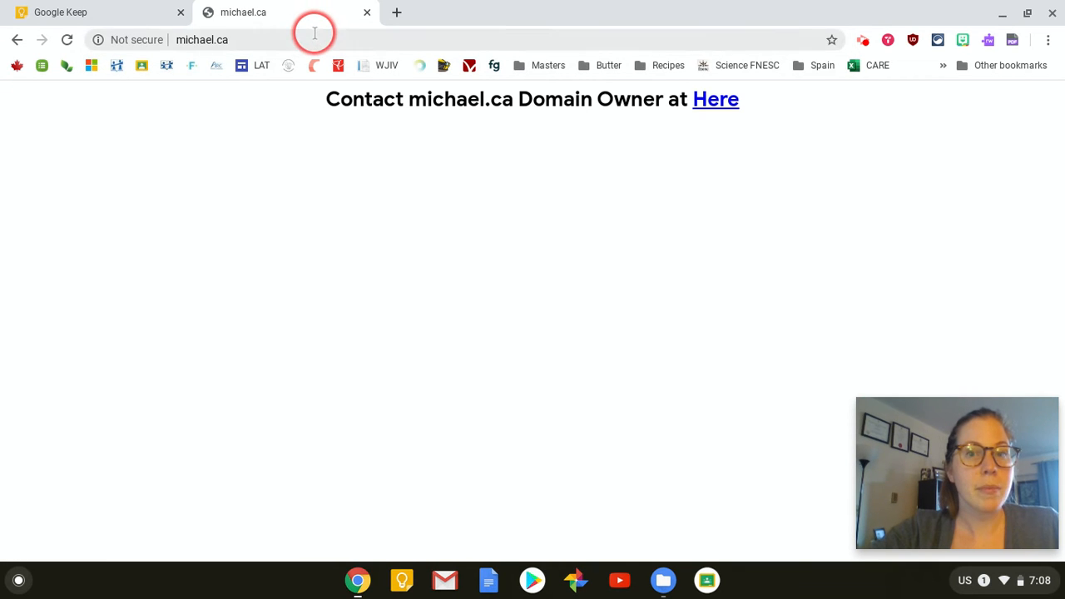
click(312, 35)
text(micah)
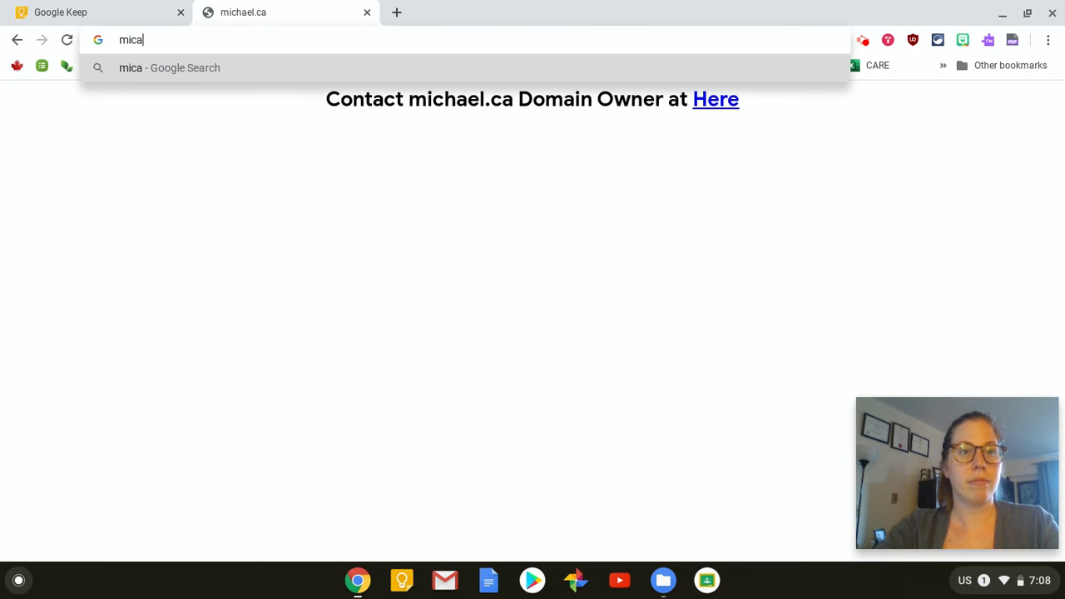
key(BackSpace)
key(BackSpace)
text(chaels.ca)
key(Return)
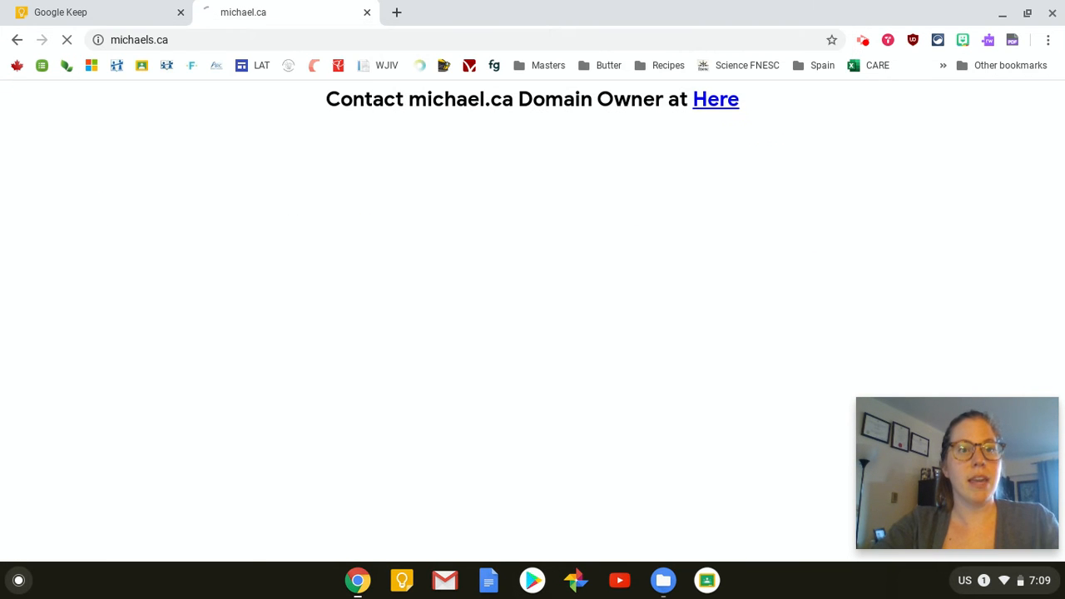
click(166, 66)
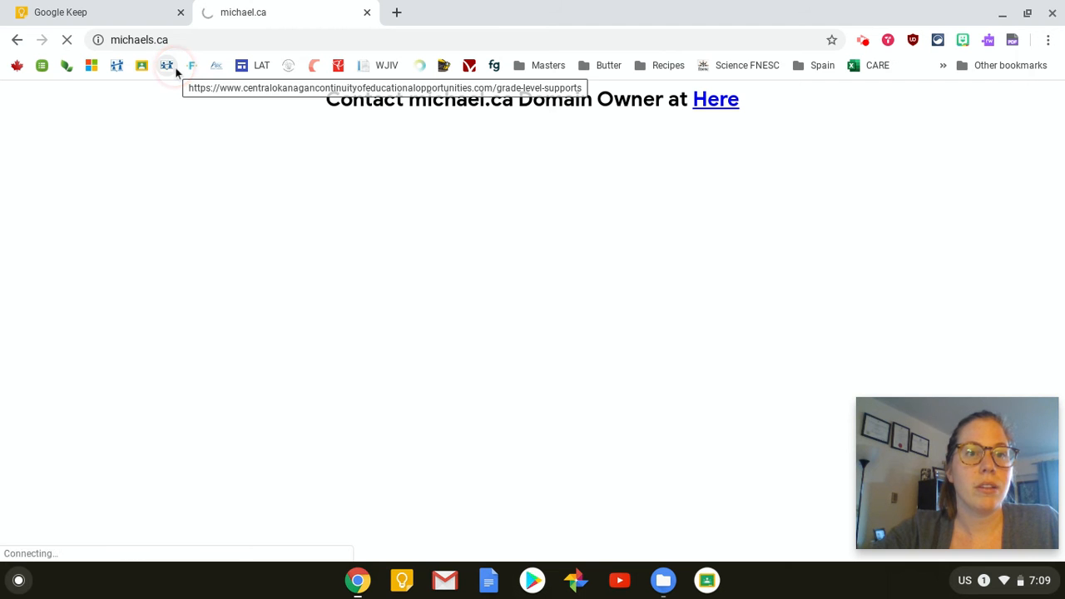
Copy the Michaels site's web address and paste it as a new list item in the Groceries note.
click(256, 43)
key(ctrl+c)
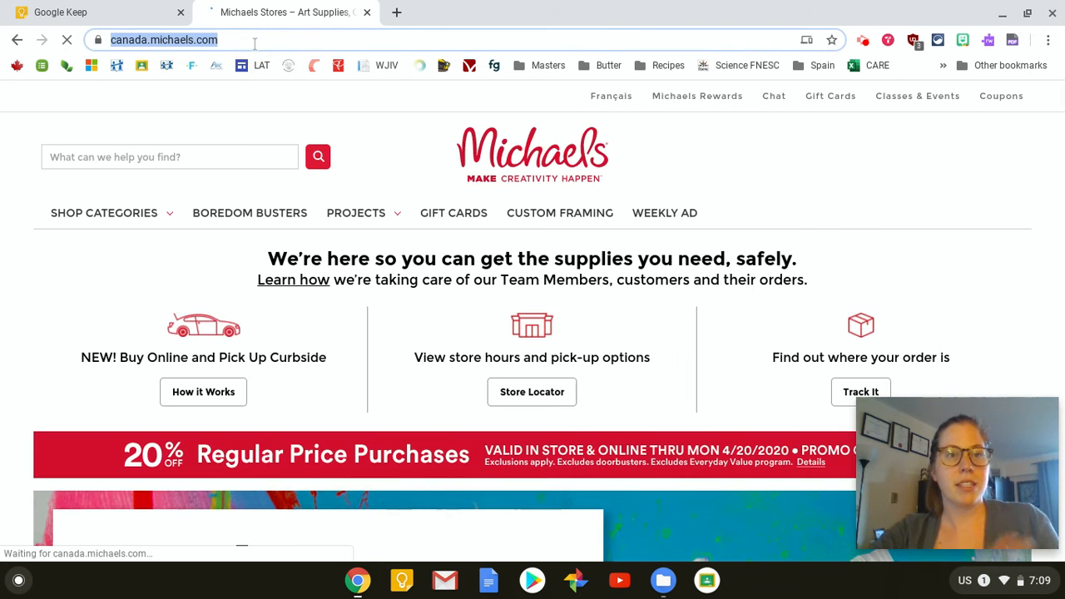
click(147, 11)
click(426, 307)
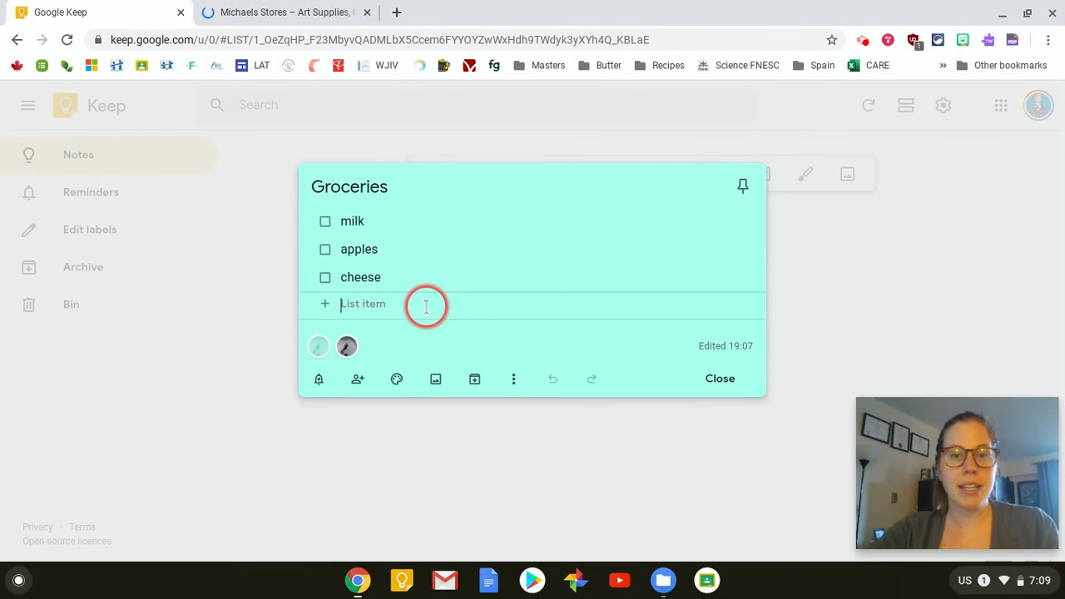
key(ctrl+v)
click(618, 312)
Add butter as a list item below the Michaels link in the Groceries note.
click(520, 322)
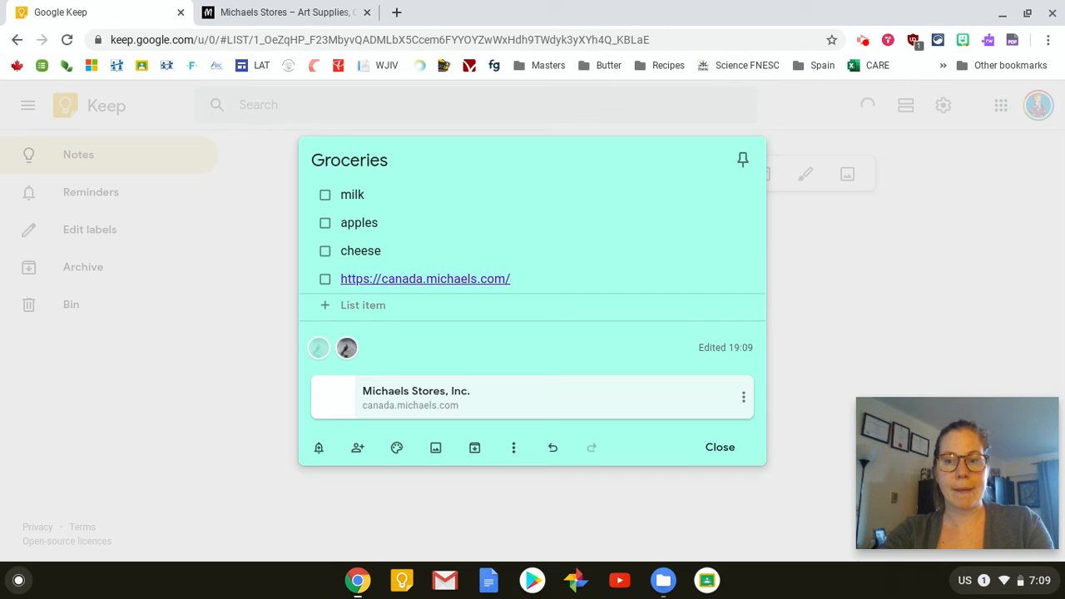
text(p)
key(BackSpace)
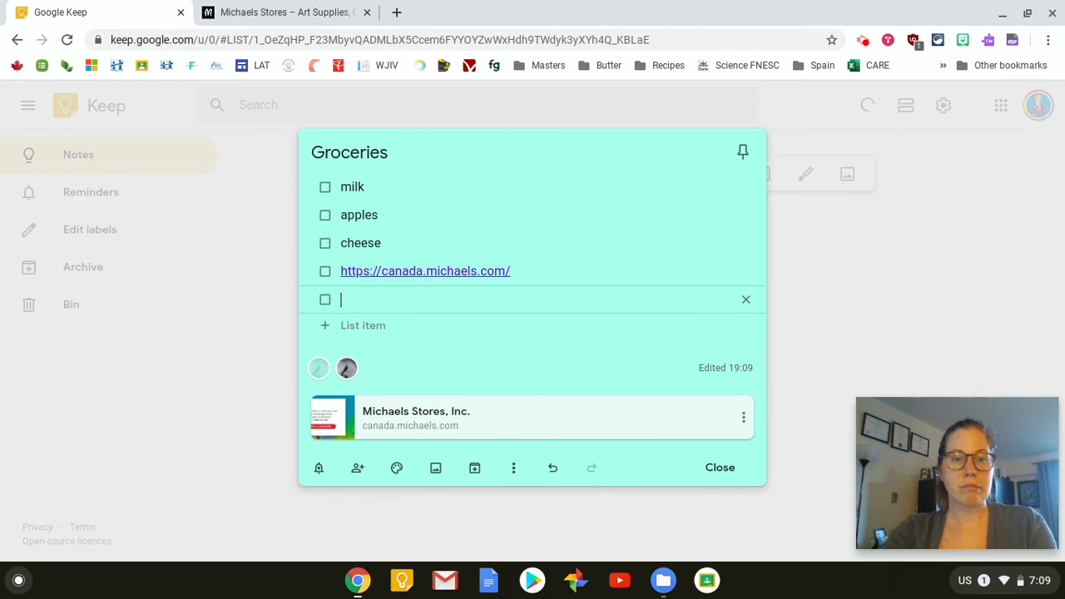
text(butter)
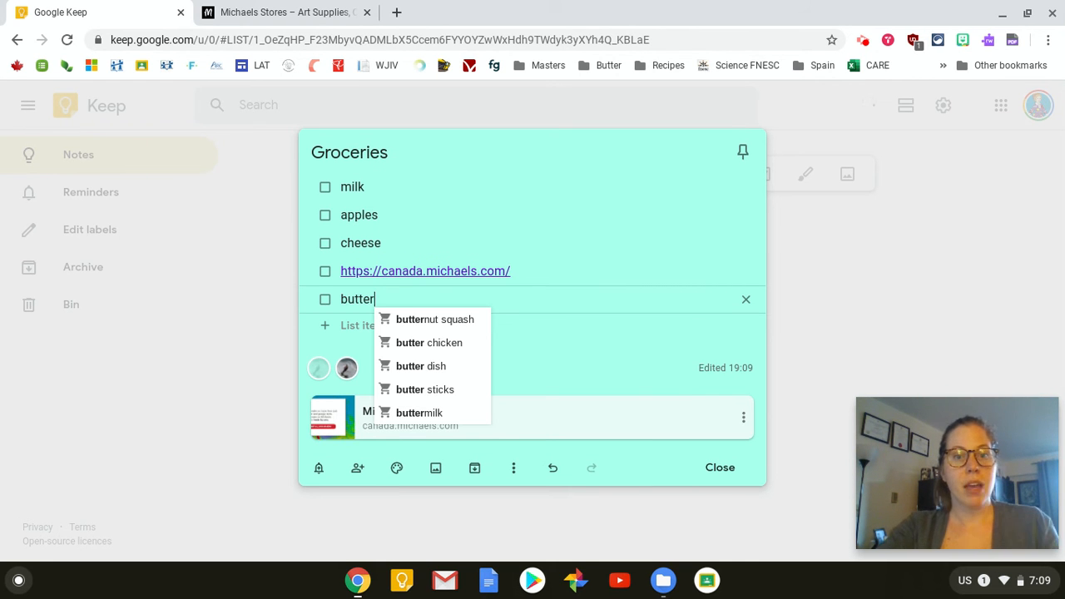
click(641, 330)
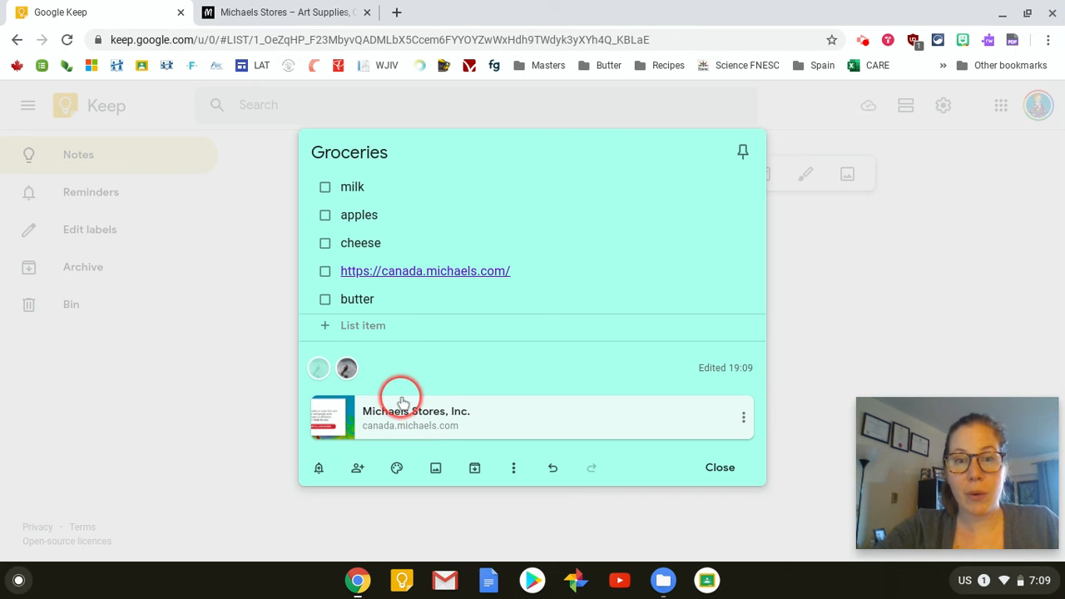
Close the Groceries note and start a new note titled "Social Studies group" with tick boxes shown.
mouse_move(347, 375)
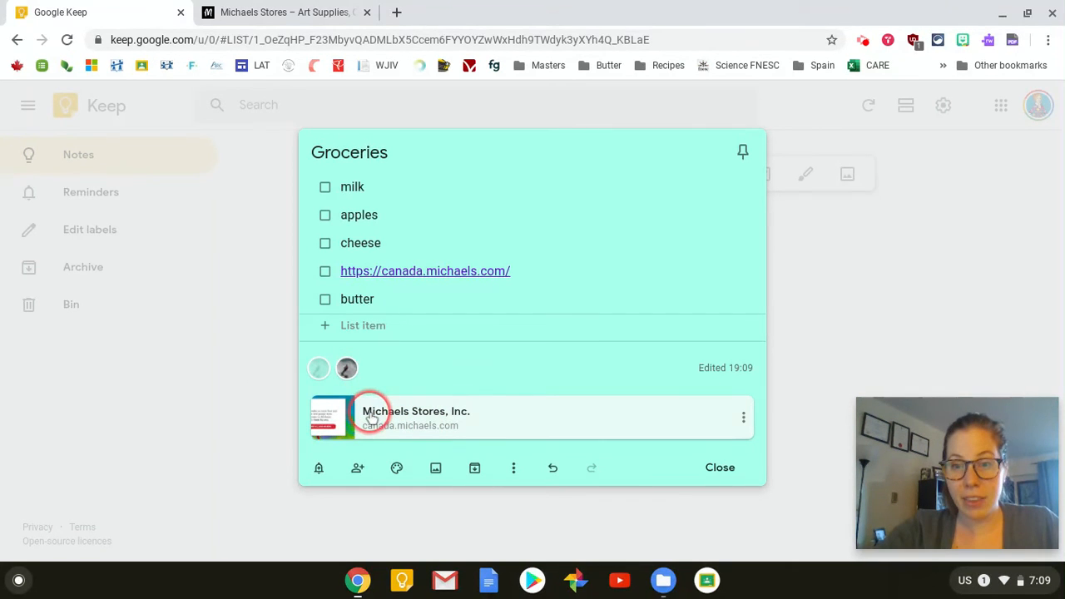
click(722, 467)
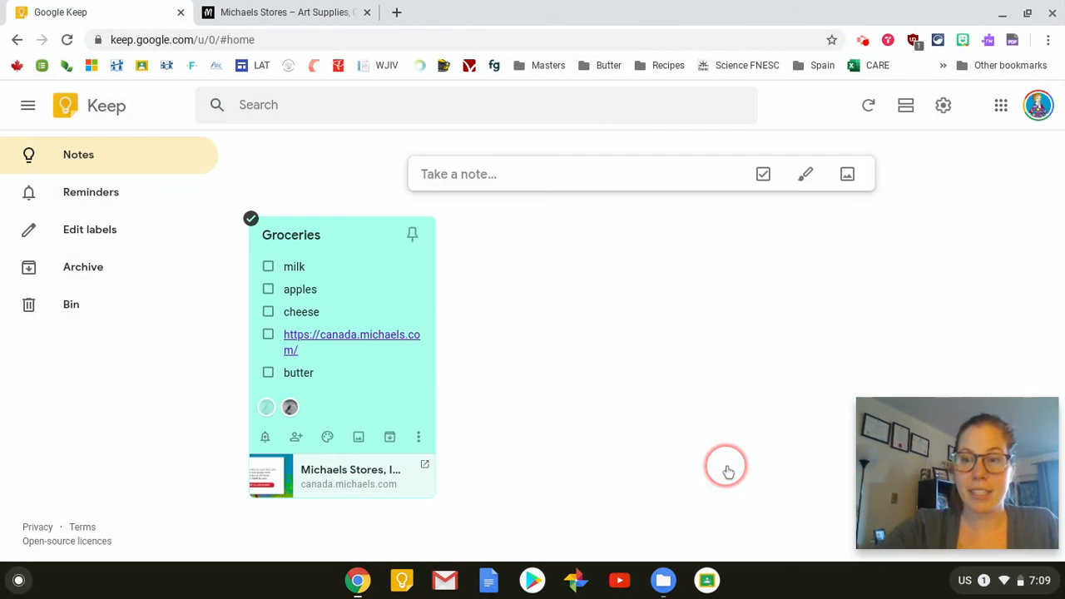
click(528, 172)
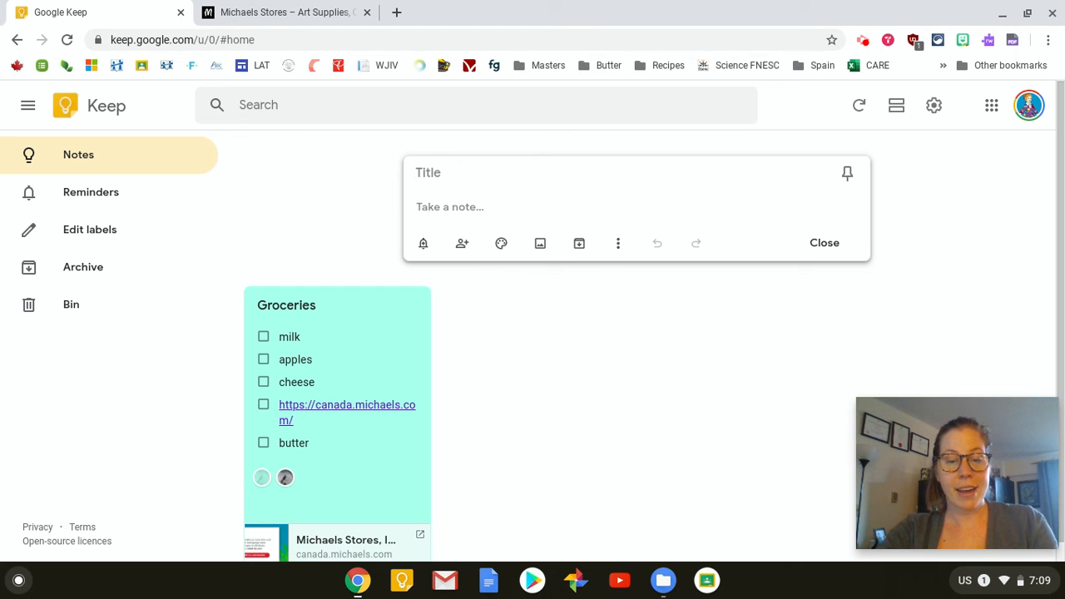
text(Social Studies group)
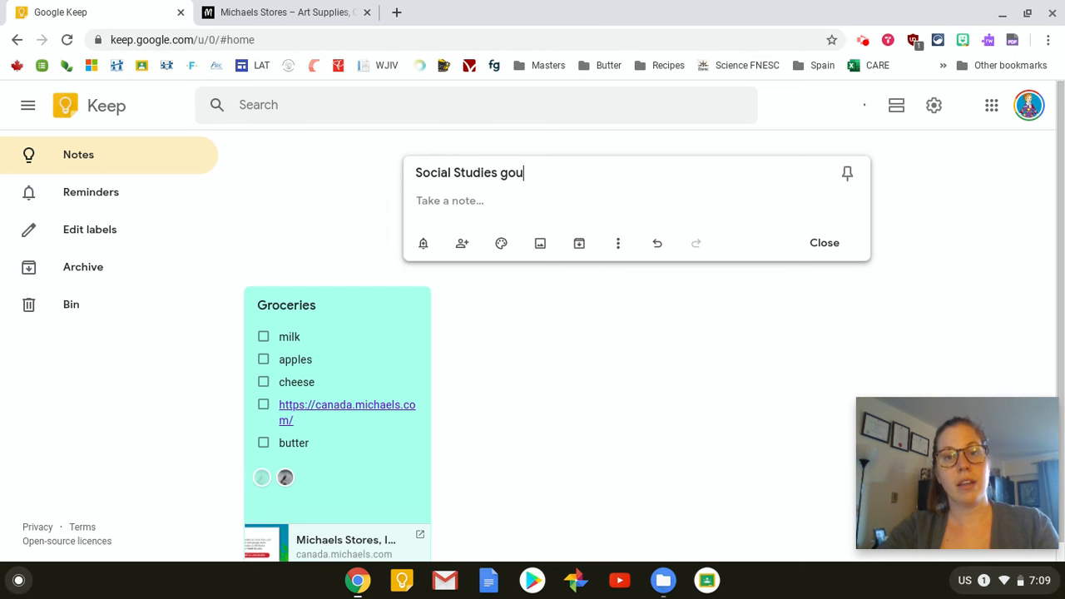
click(617, 243)
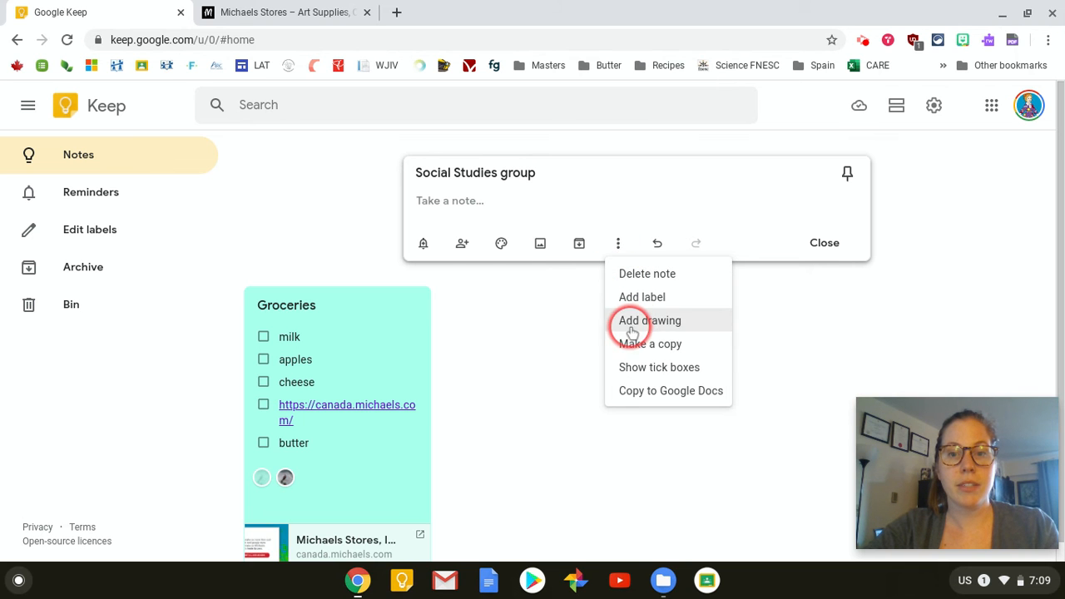
click(636, 369)
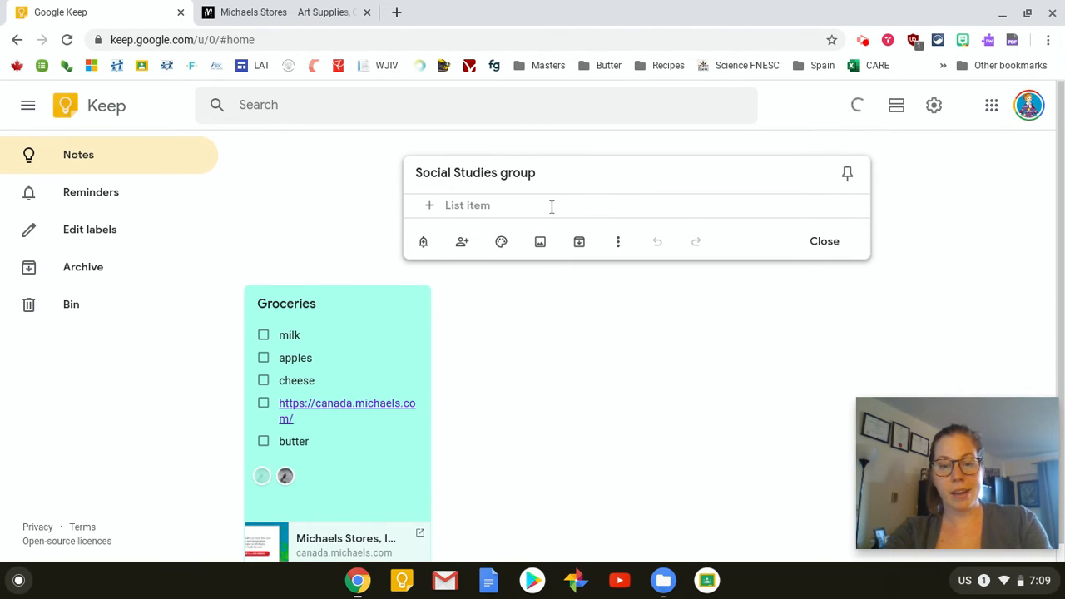
Add the first group member's name as a list item, with "make slides" and a blank sub-item indented beneath it.
text(Christina)
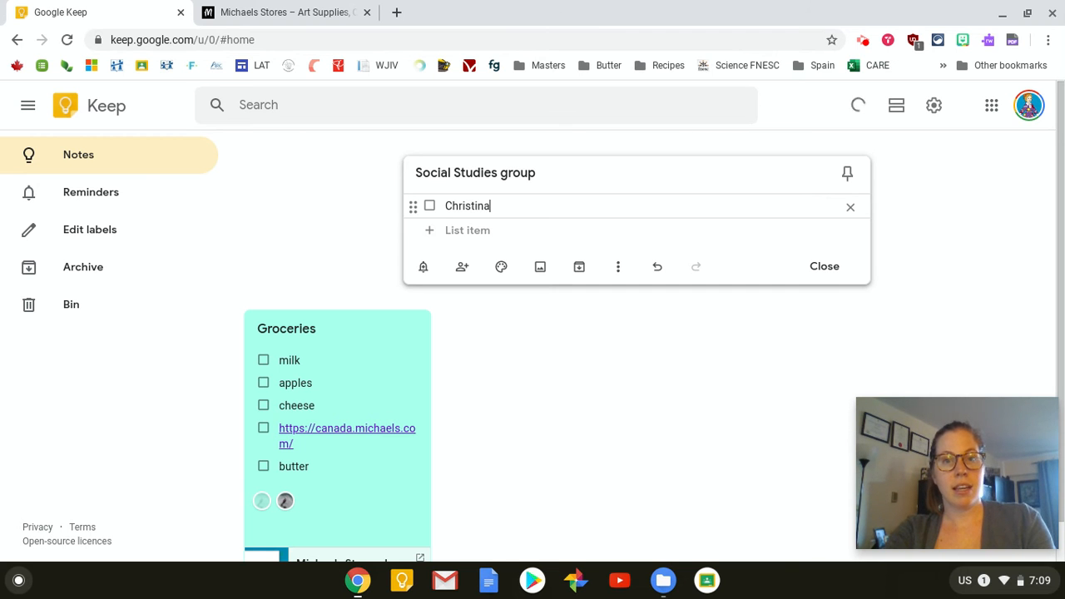
key(Return)
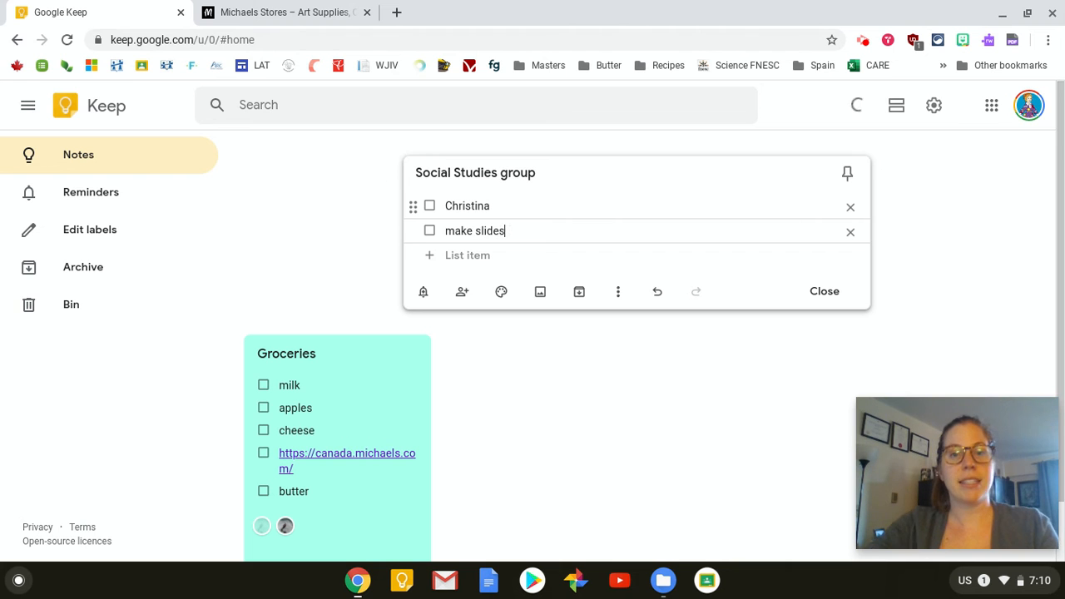
drag(413, 218, 456, 228)
click(582, 231)
key(Return)
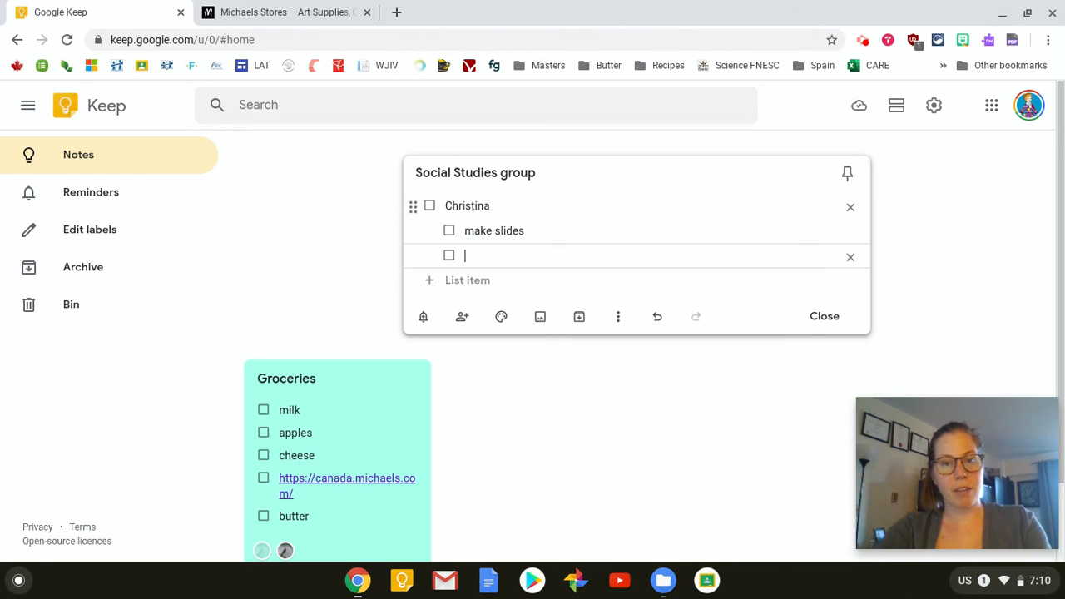
Add the second member's name as an unindented item with "call stores" indented beneath it, and close the note.
key(Return)
drag(441, 283, 412, 281)
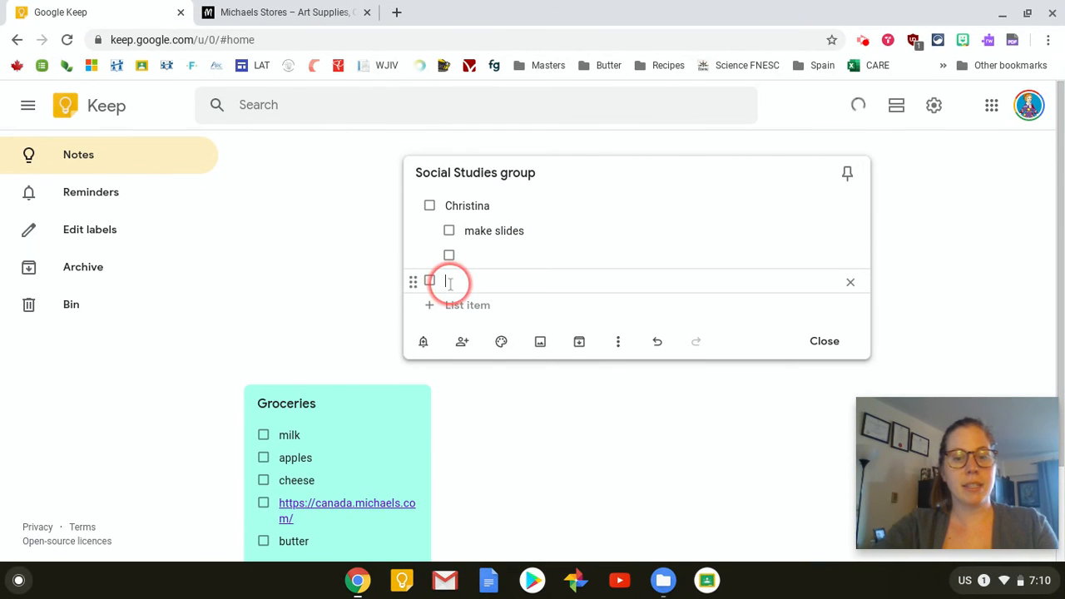
key(Return)
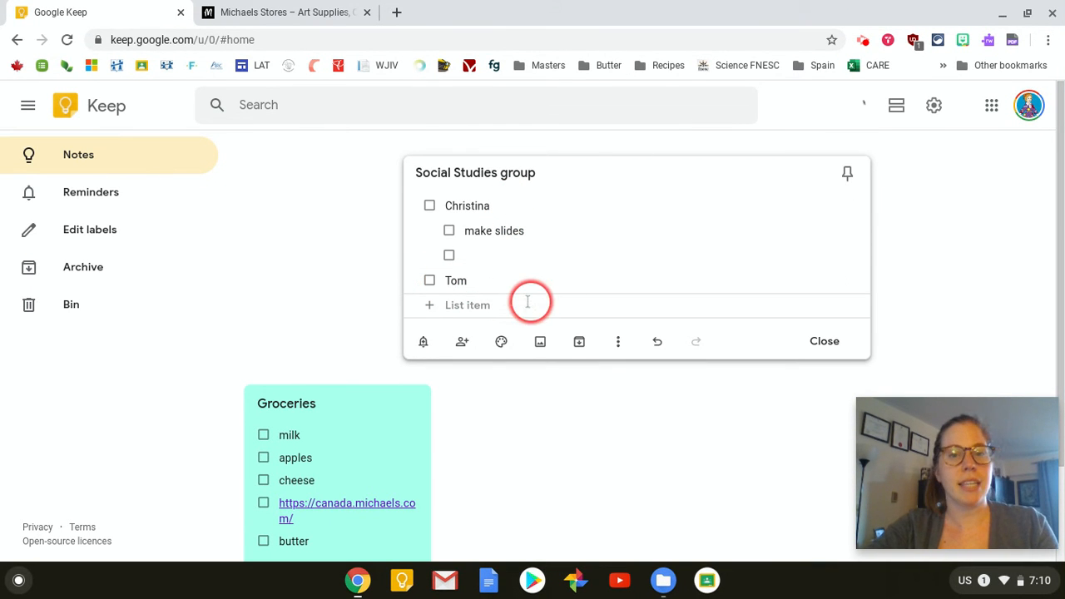
click(882, 150)
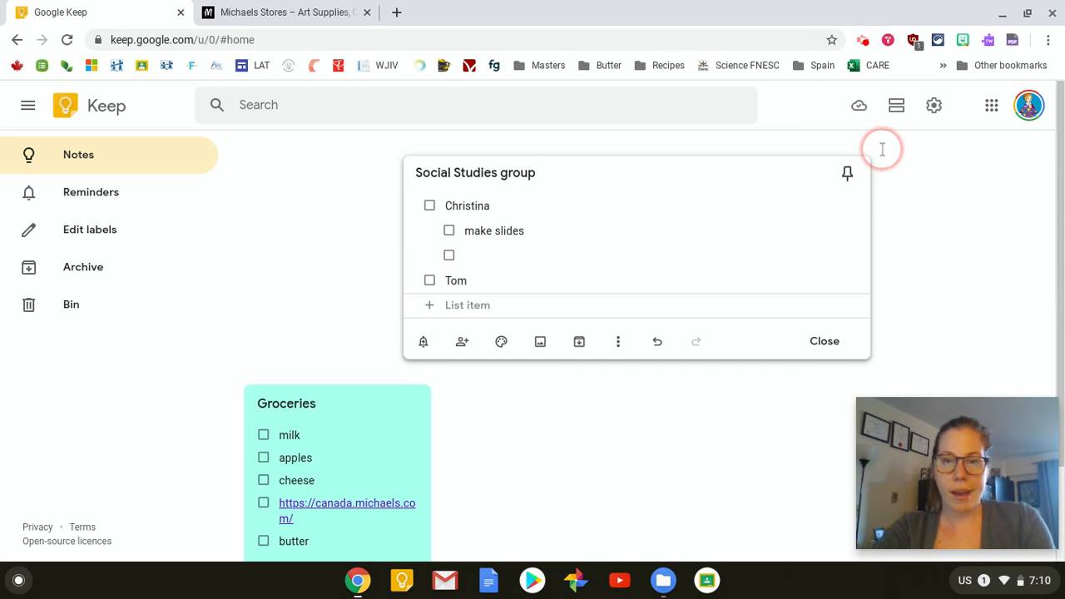
text(call stores)
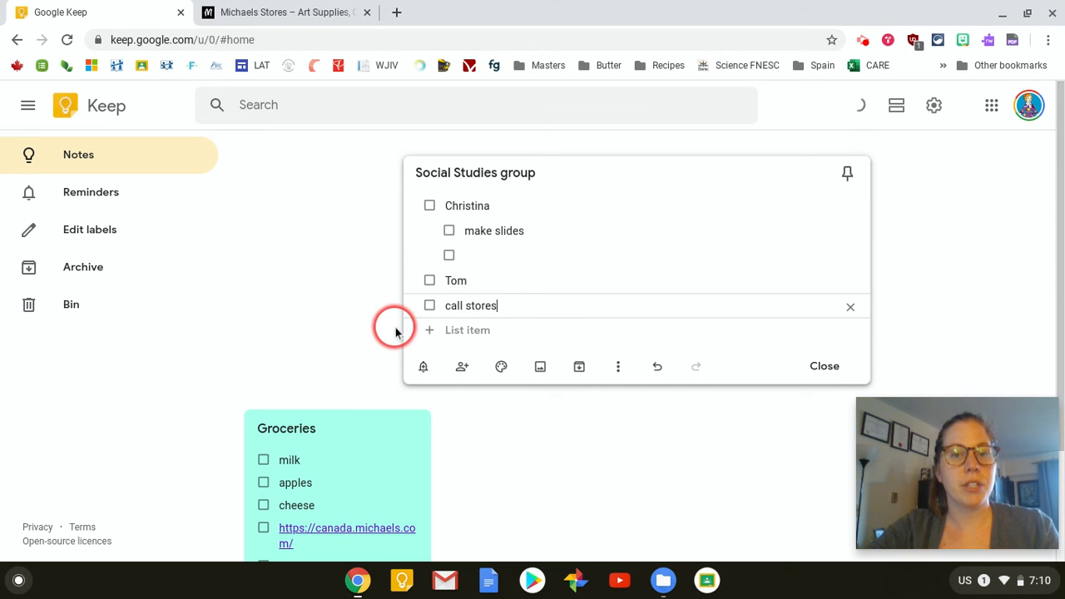
drag(412, 309, 474, 301)
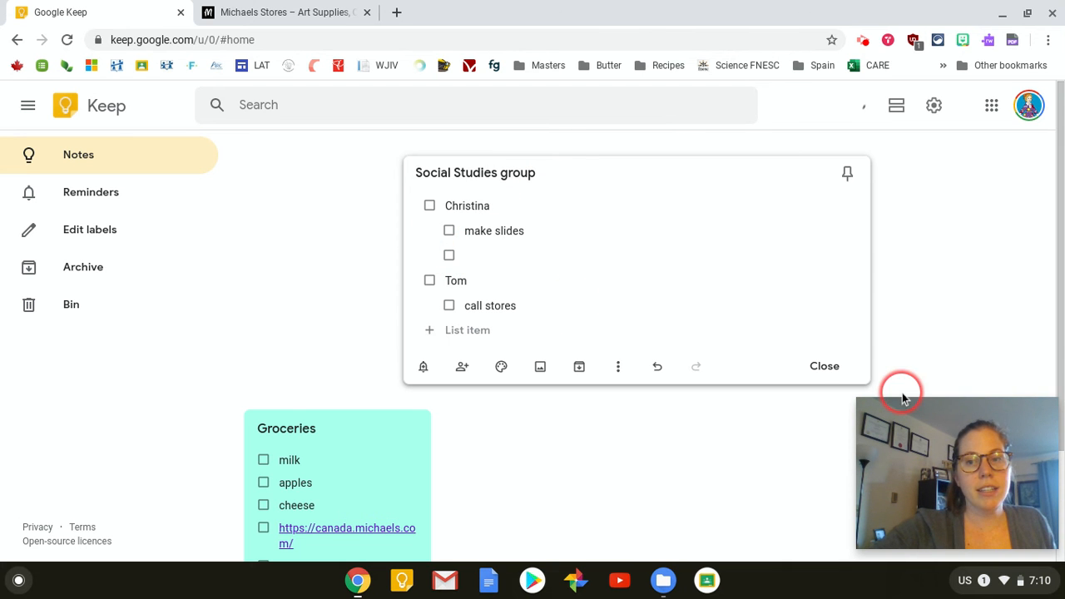
click(812, 364)
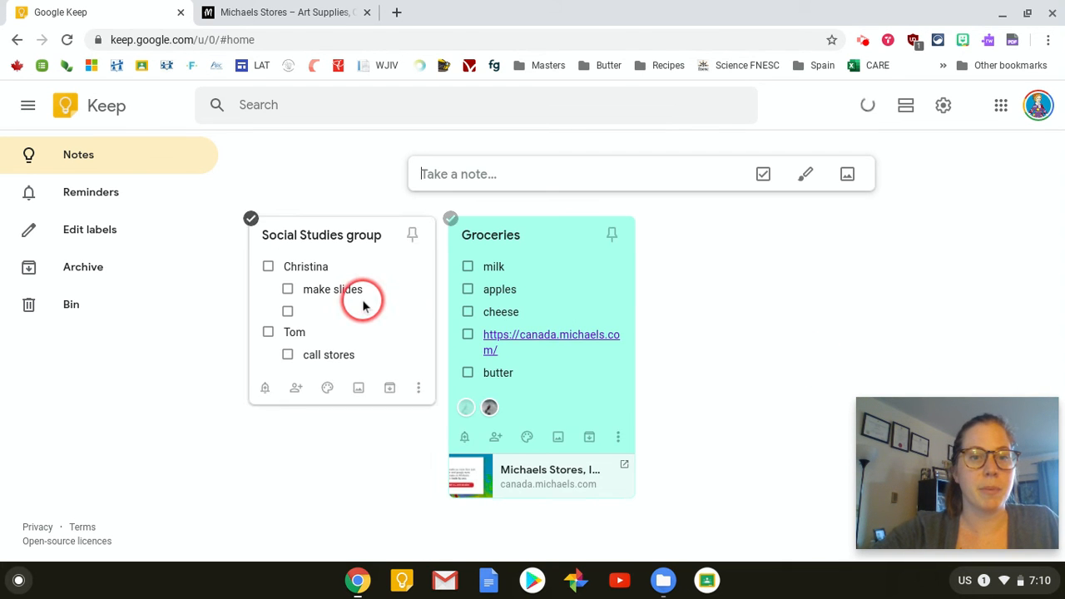
Mark "make slides" as completed in the Social Studies group note, untick it again and close the note.
click(362, 297)
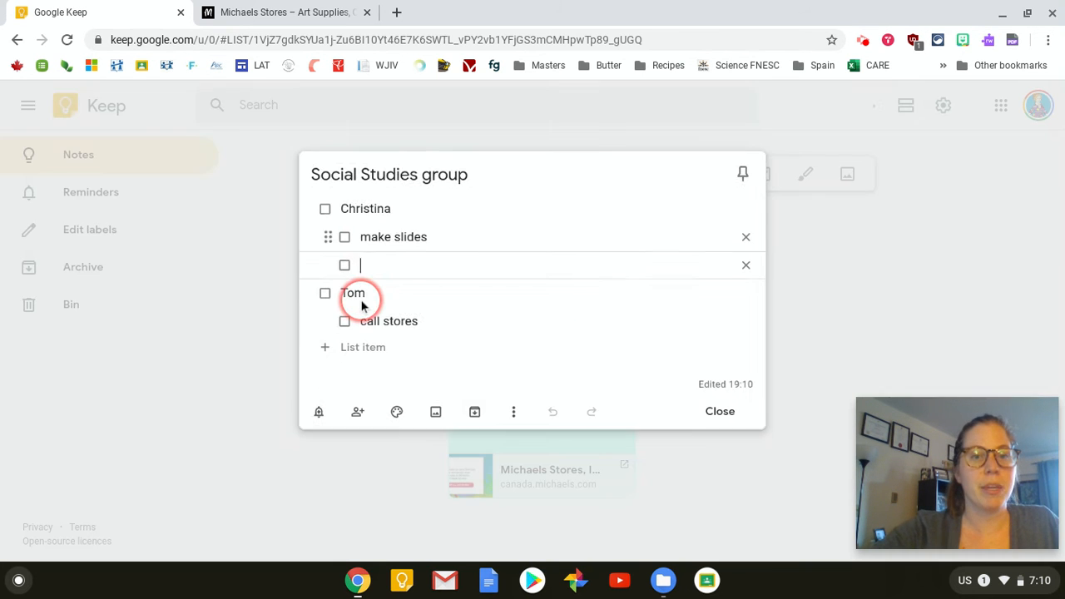
click(344, 238)
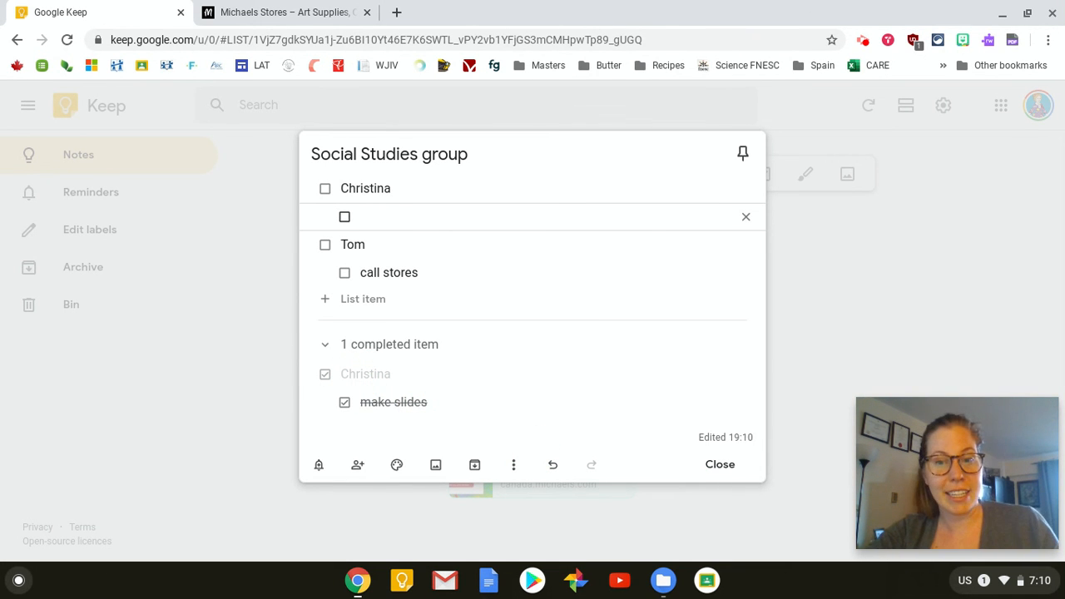
click(321, 378)
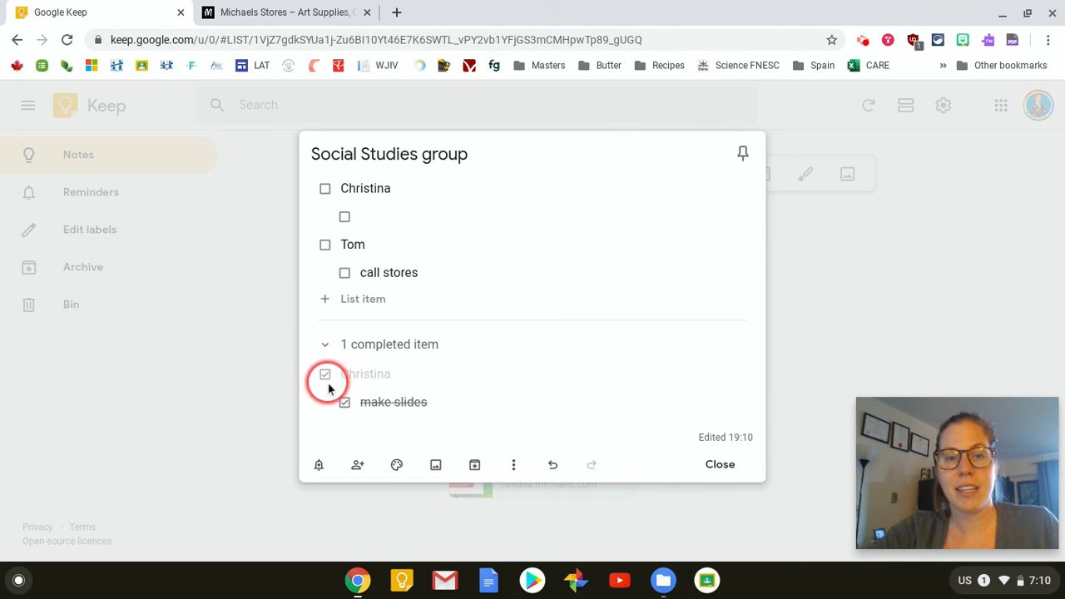
click(344, 403)
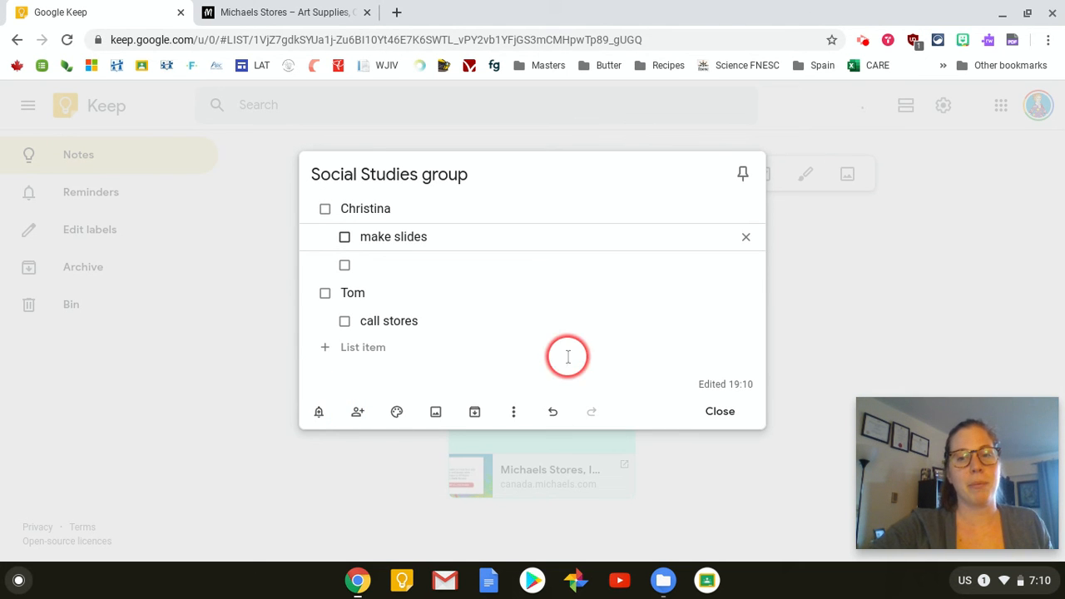
click(711, 411)
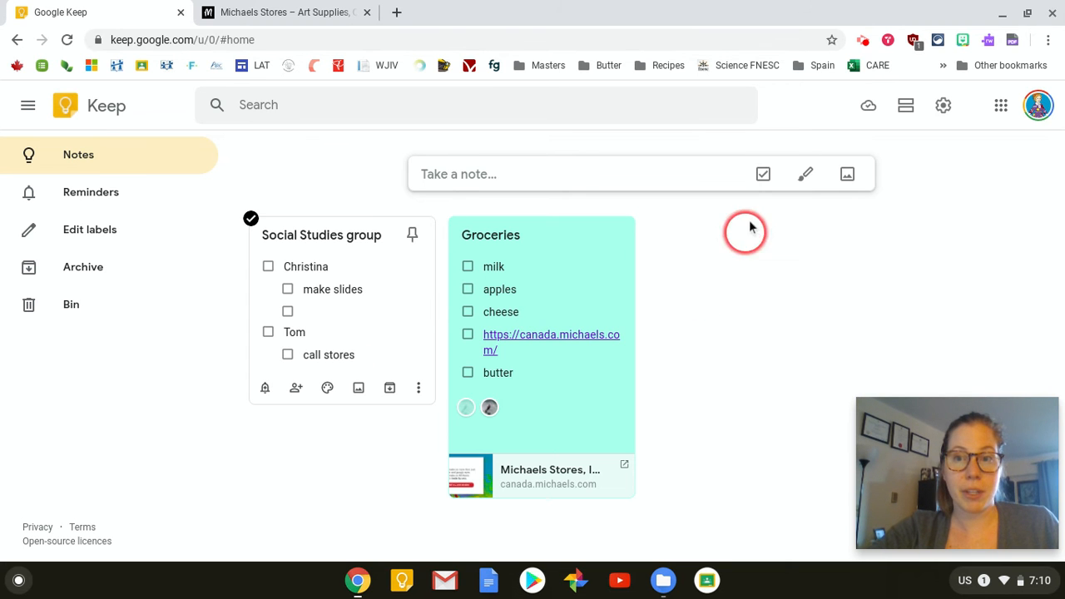
Create a drawing note with a freehand pen sketch of a heart and close it.
click(805, 184)
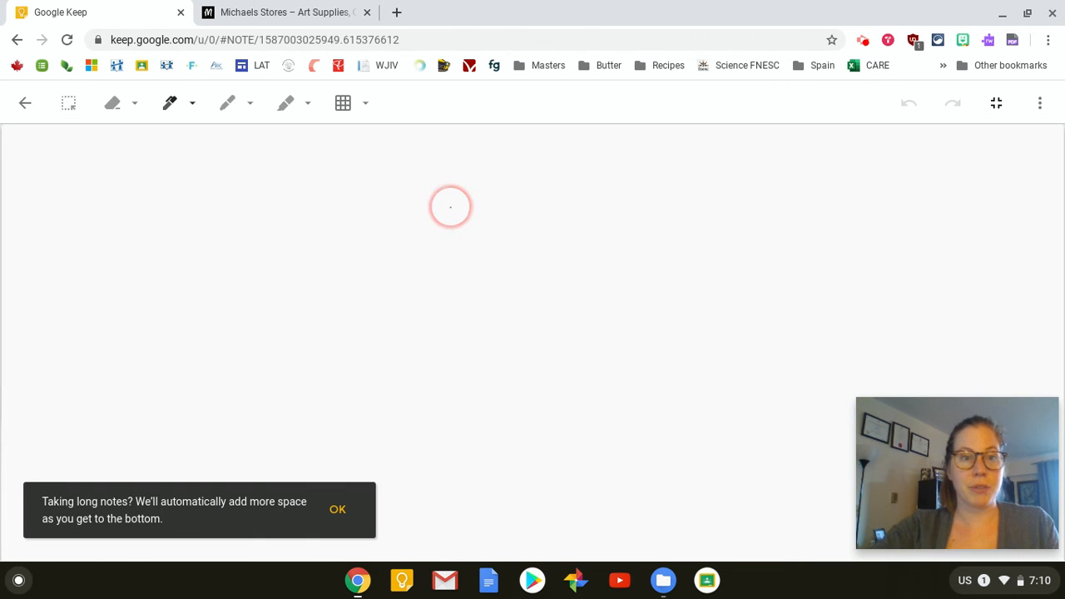
drag(356, 257, 427, 352)
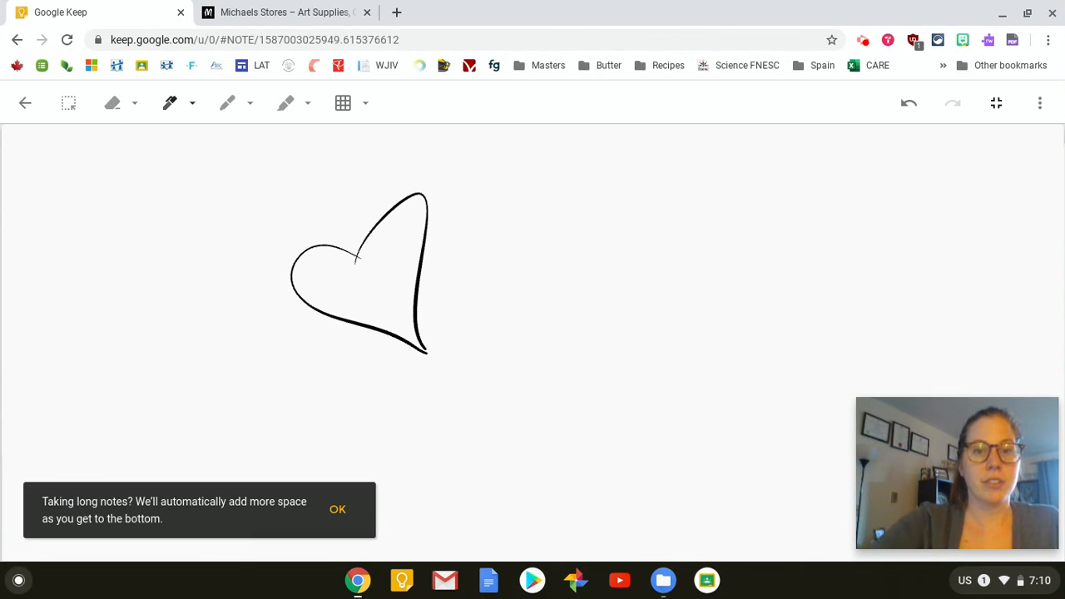
click(26, 104)
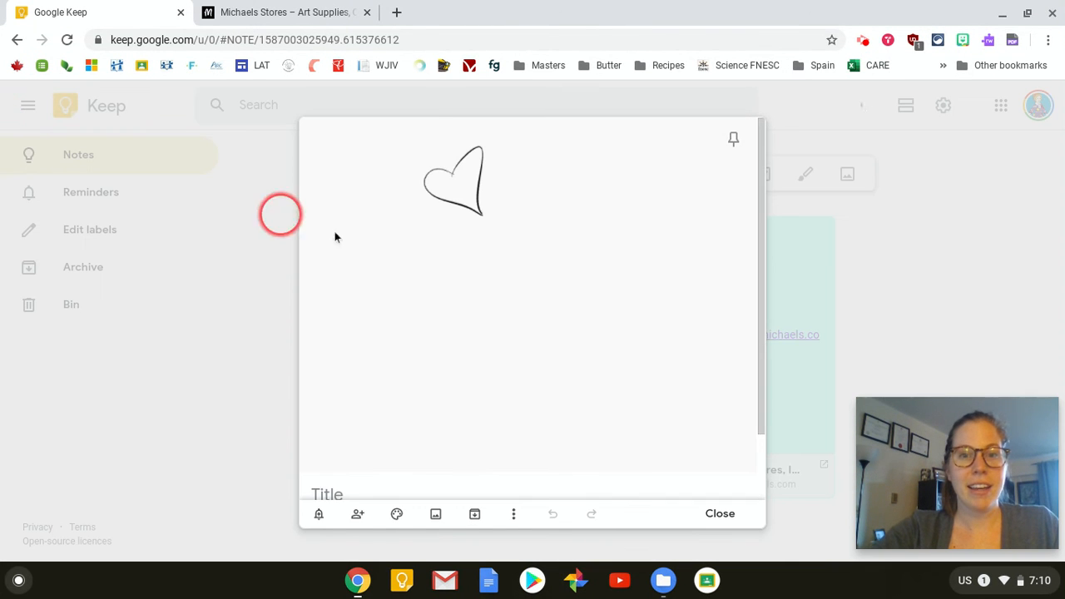
click(718, 516)
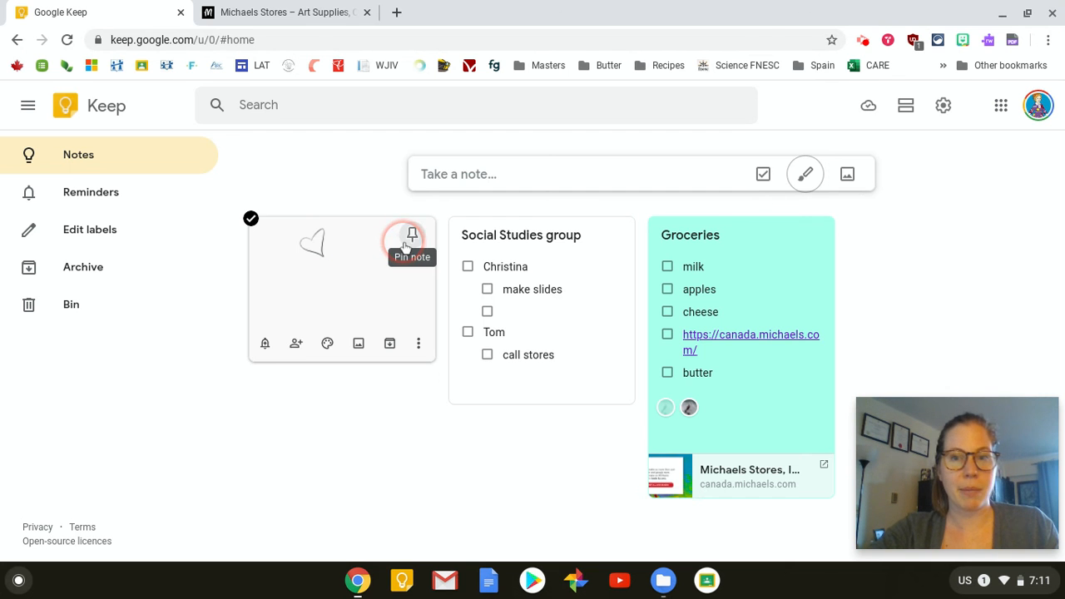
Create an image note from the Google Guidance banner picture, title it "new banner!" and close it.
click(847, 173)
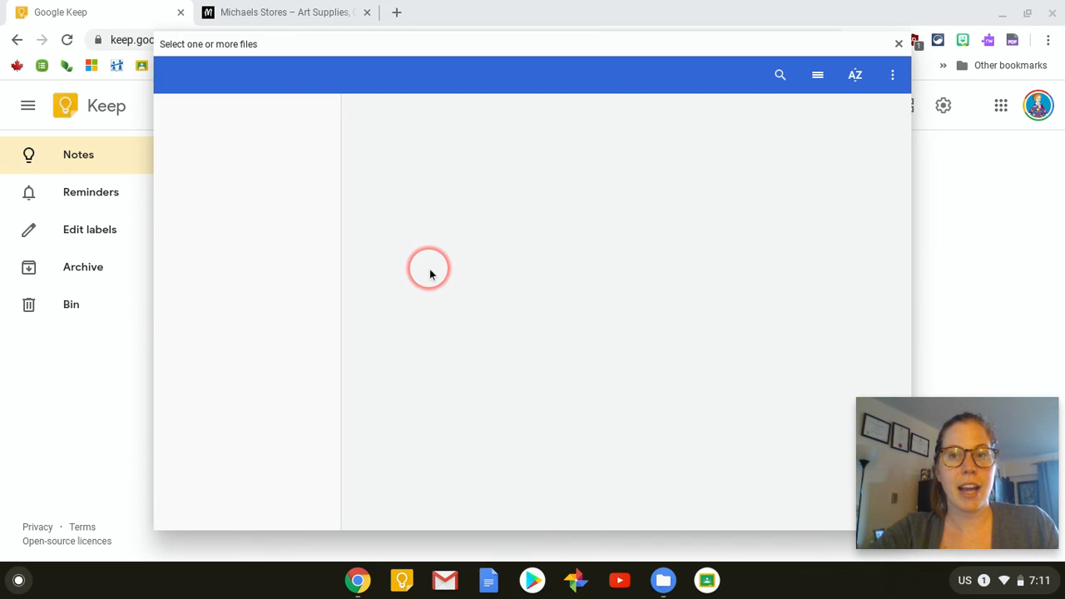
double_click(484, 205)
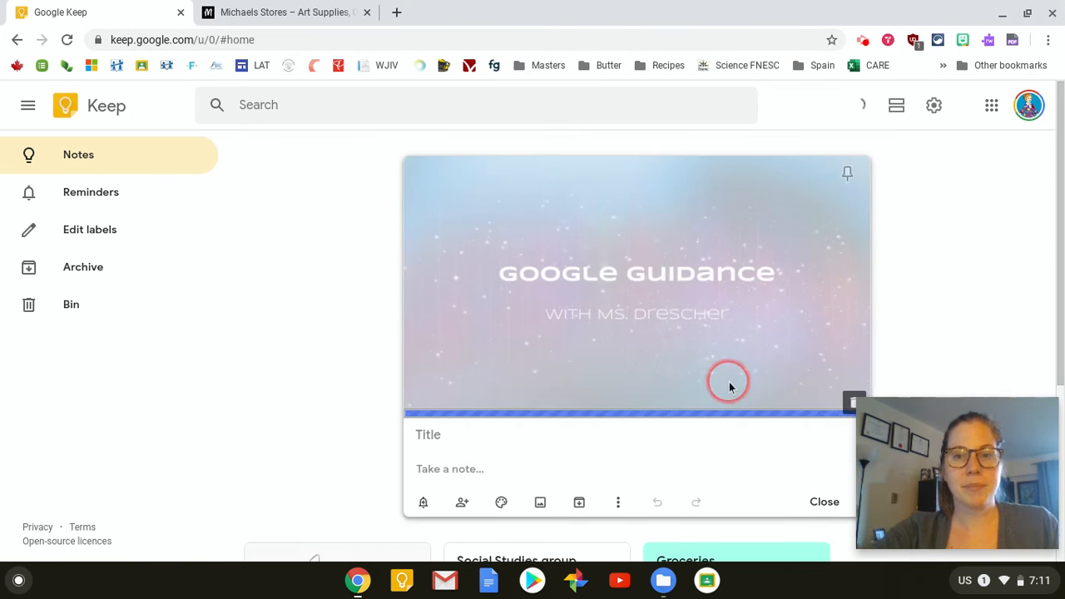
scroll(927, 233, down, 1)
click(489, 338)
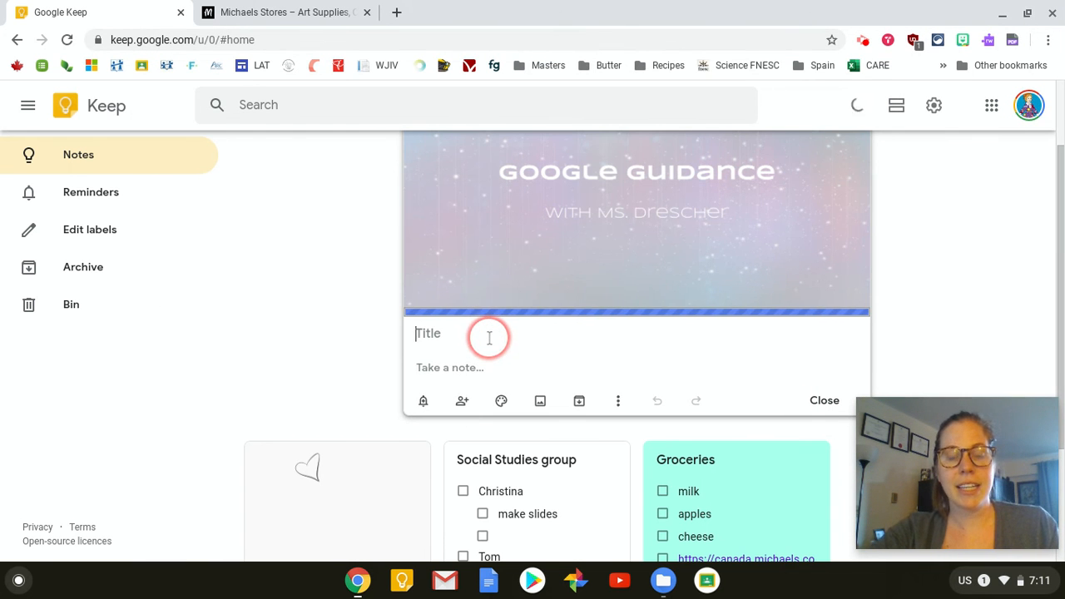
text(new banner!)
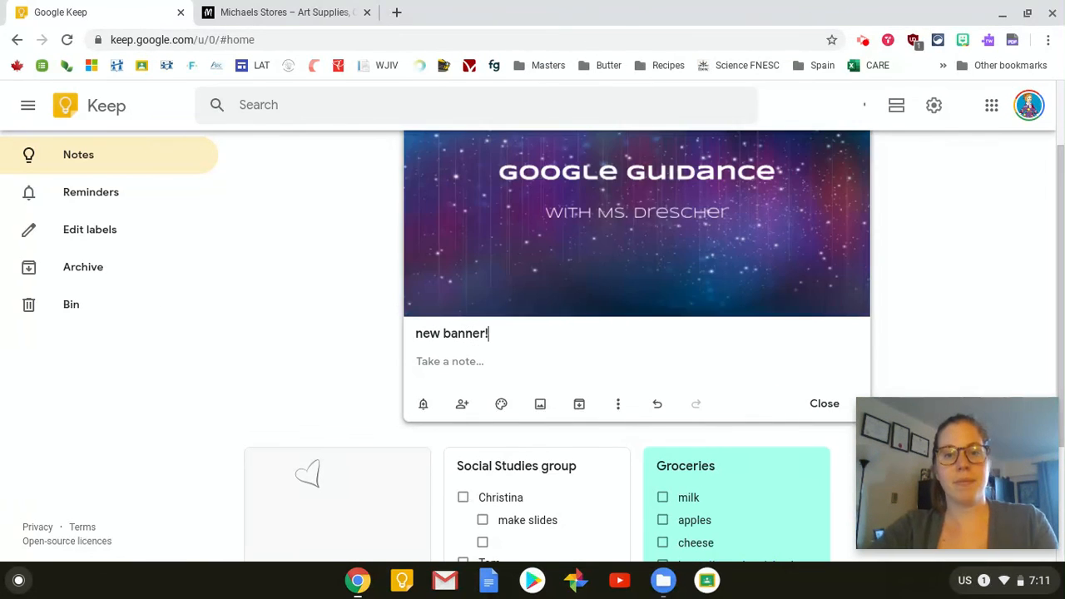
click(826, 403)
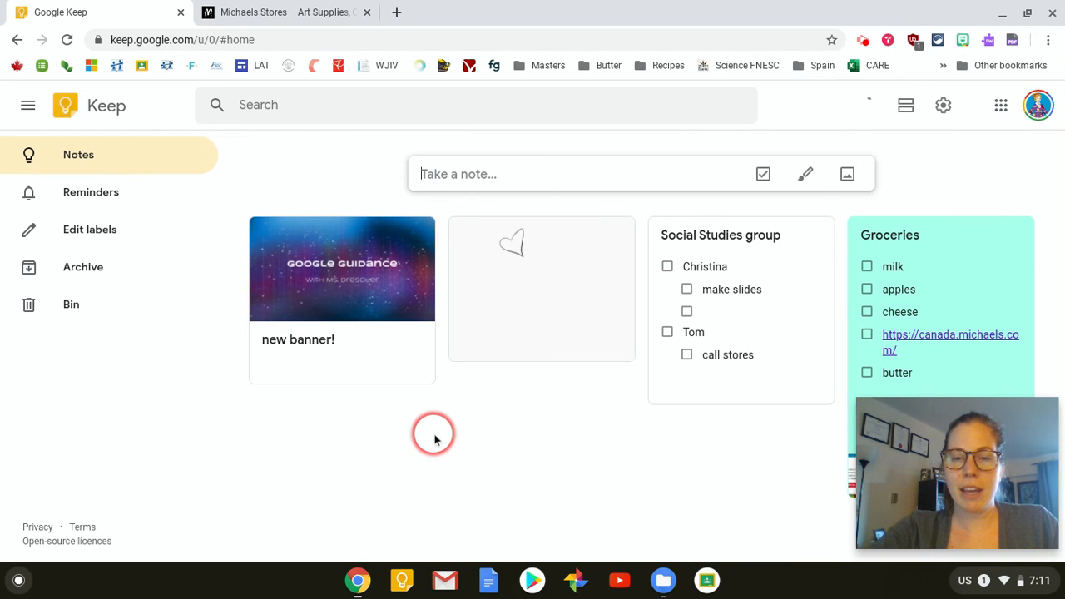
click(730, 441)
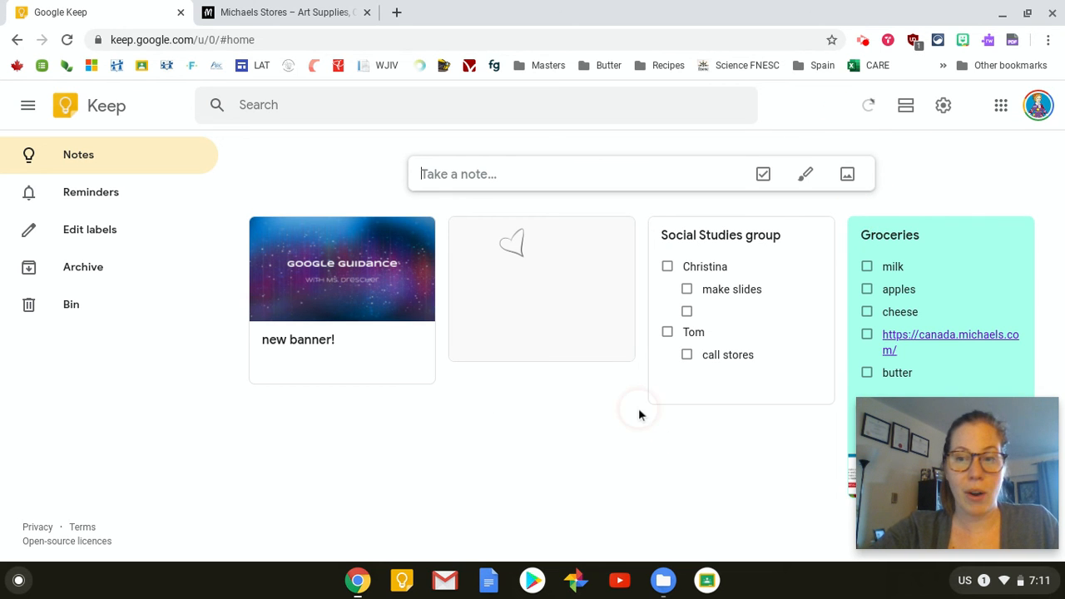
click(481, 322)
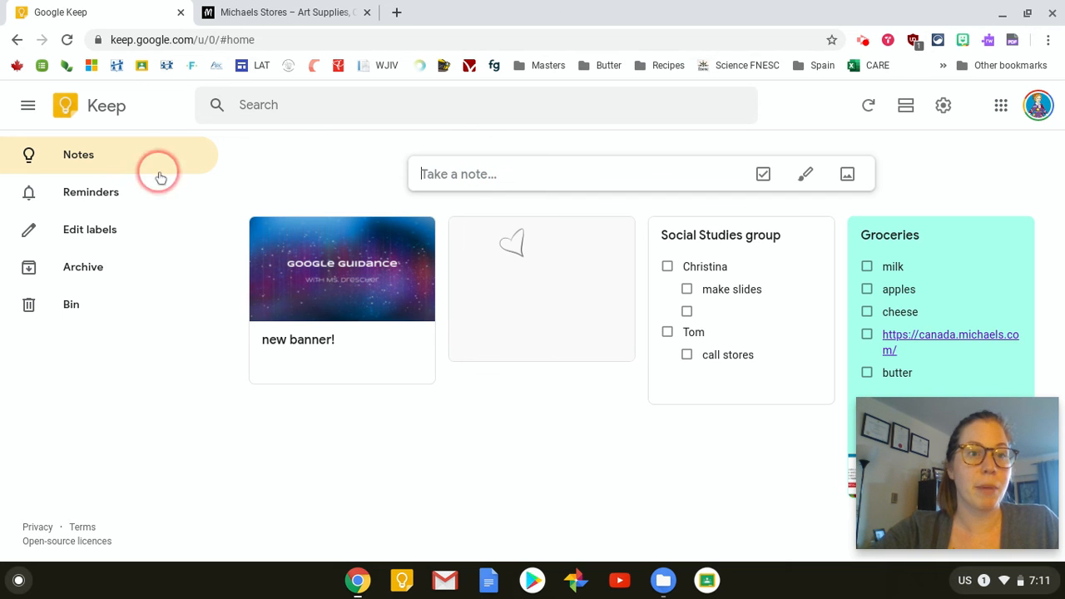
View the default reminder on a new note in Reminders and look at the label editor without creating a label.
click(127, 187)
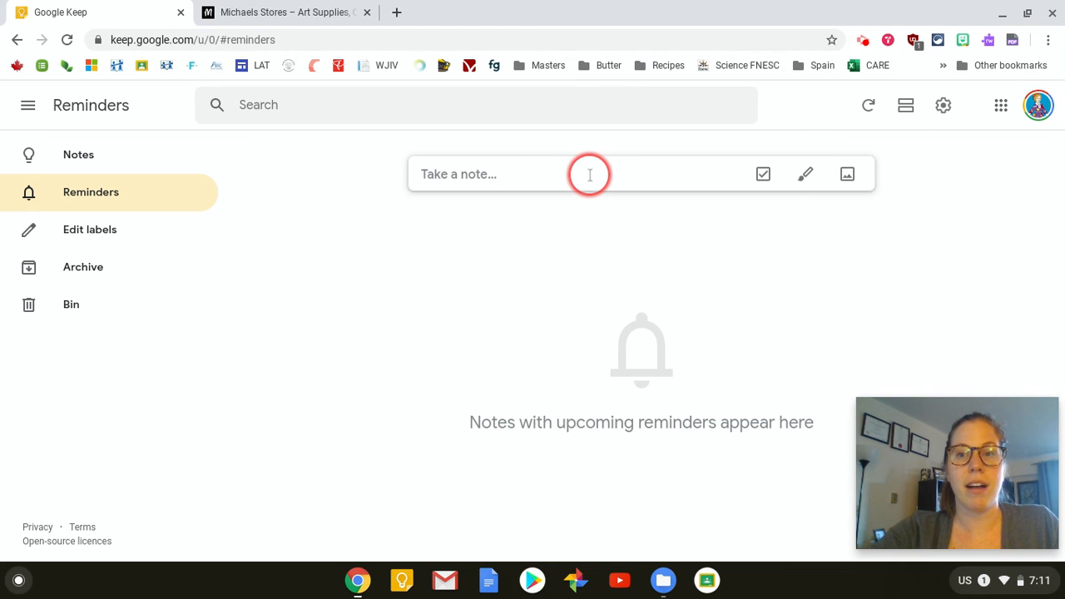
click(589, 174)
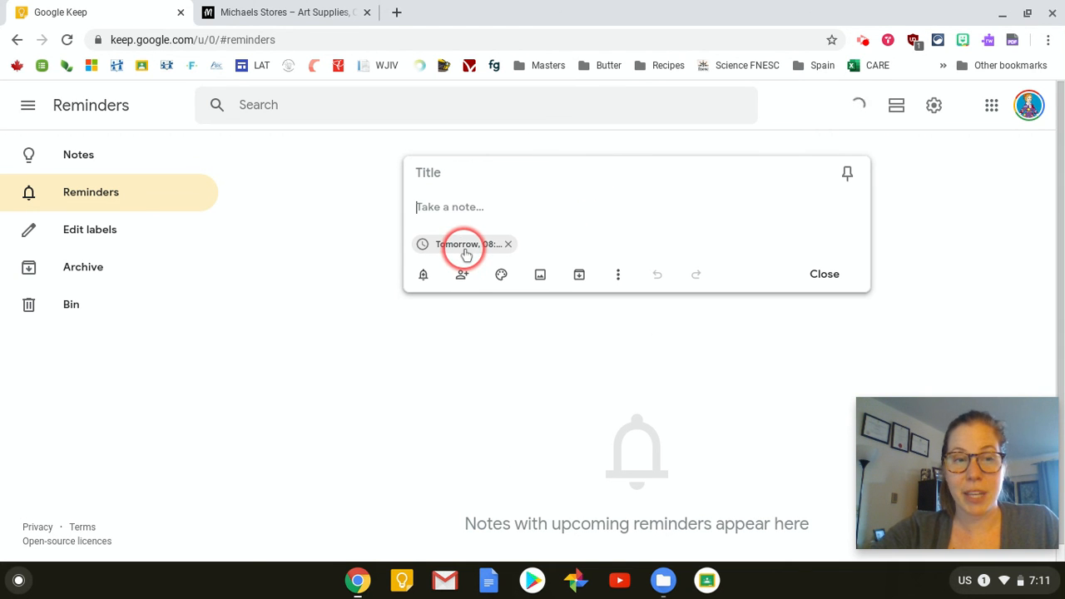
click(146, 228)
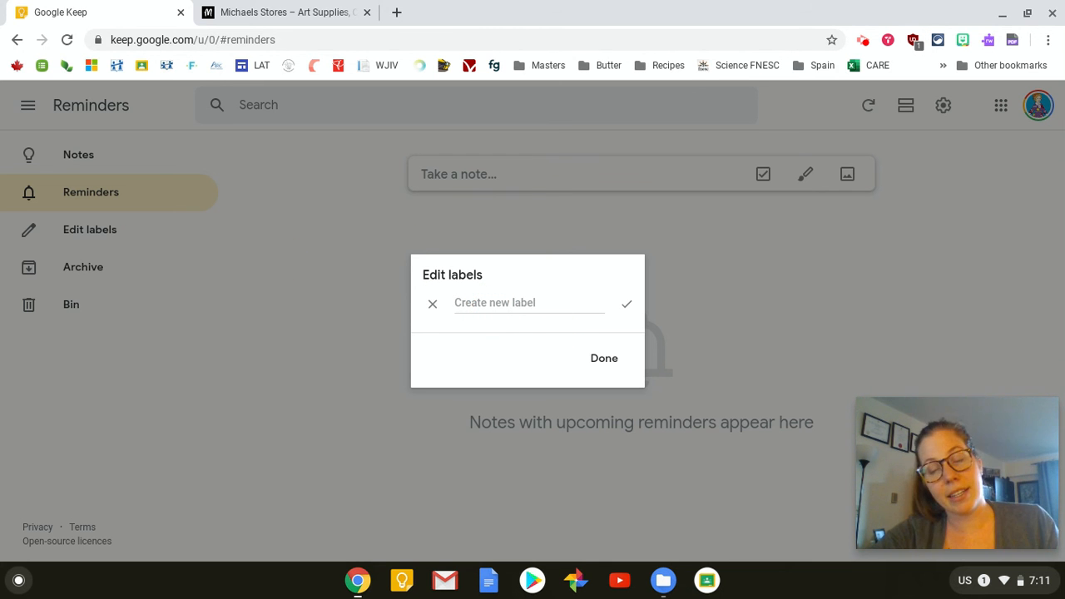
click(602, 359)
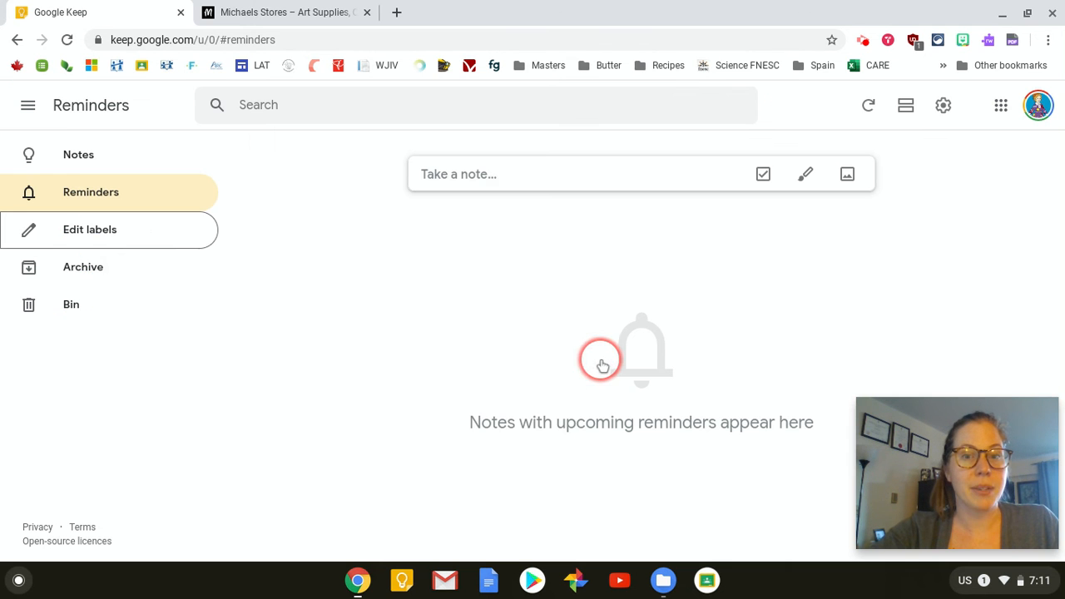
Select the heart drawing and "new banner!" notes among the main notes and look at the archived notes.
click(65, 154)
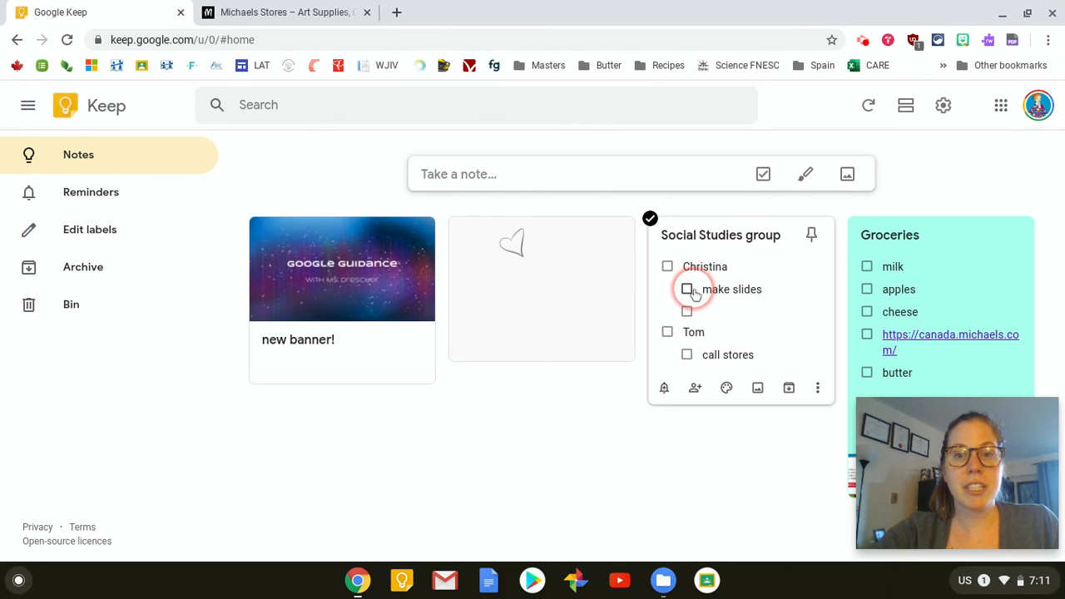
click(450, 218)
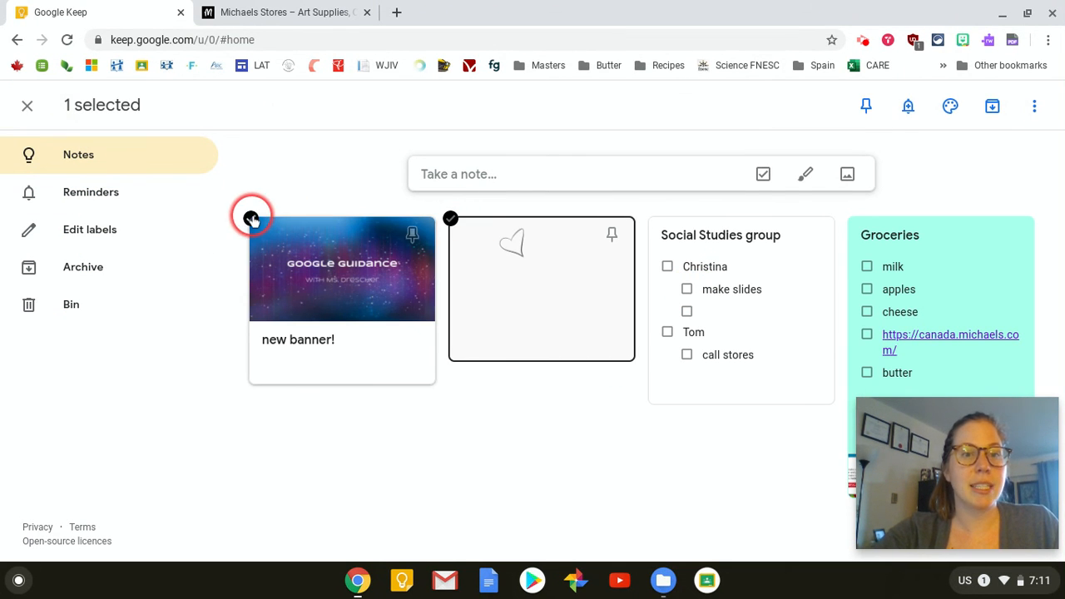
click(251, 218)
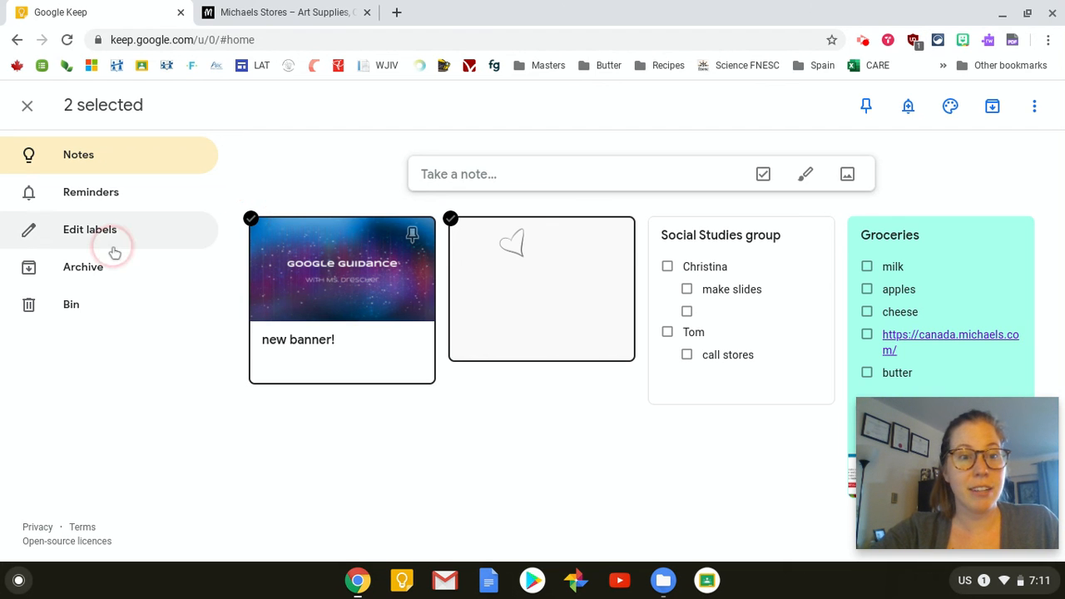
click(64, 268)
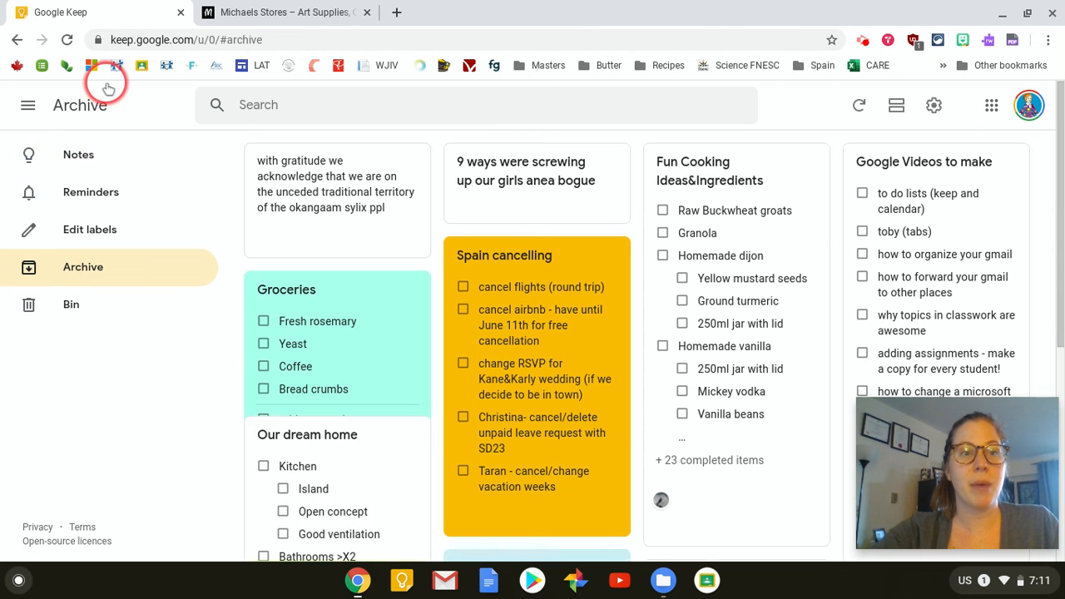
Return to the main notes and archive the heart drawing and "new banner!" notes together.
click(82, 164)
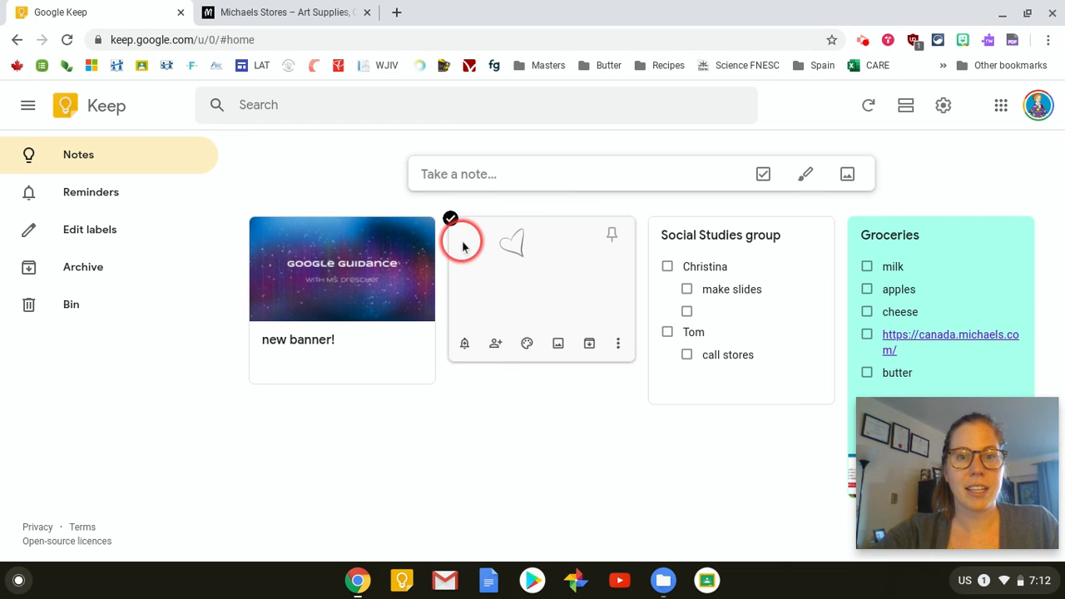
click(450, 219)
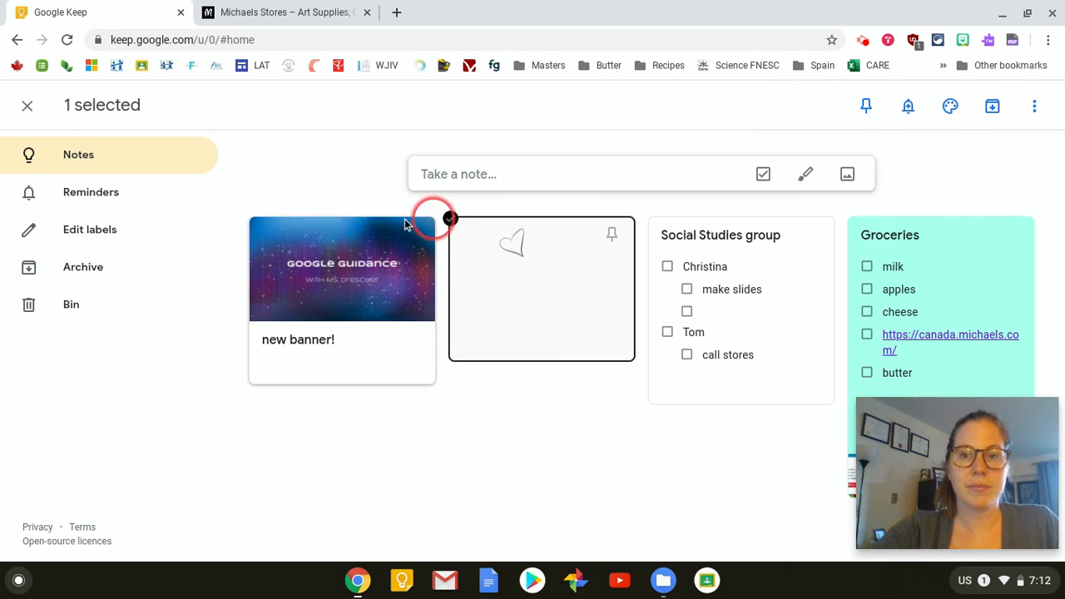
click(251, 218)
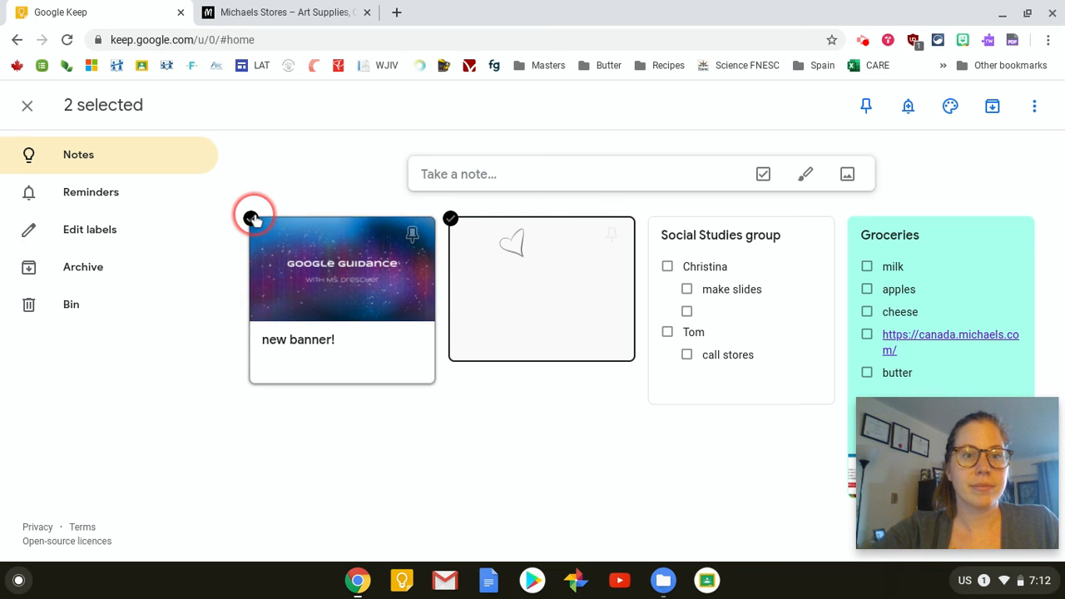
click(992, 106)
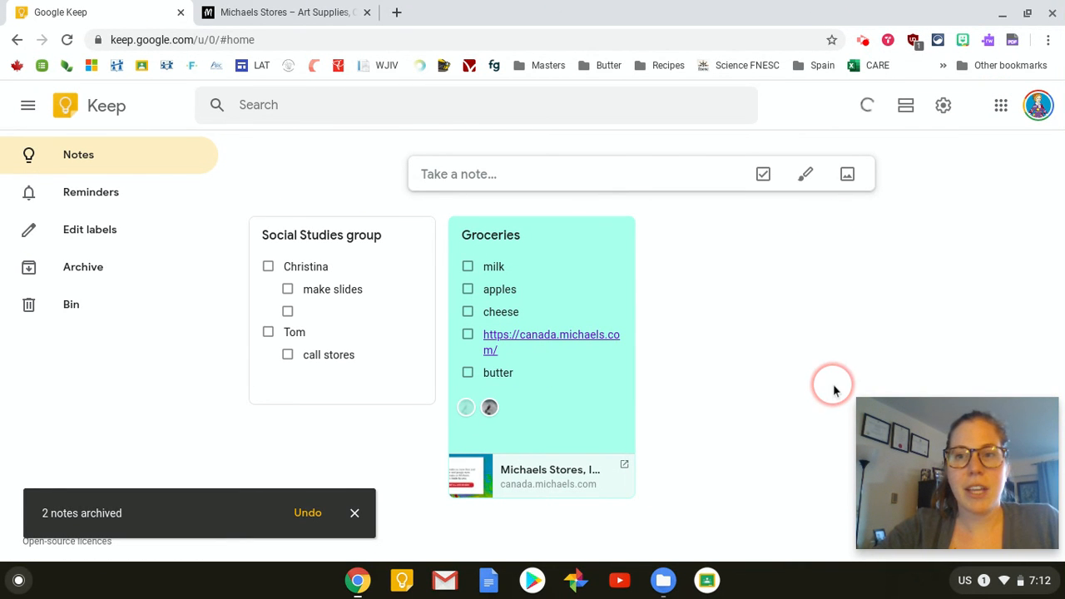
View the remaining notes in list view and switch back to grid view.
click(905, 105)
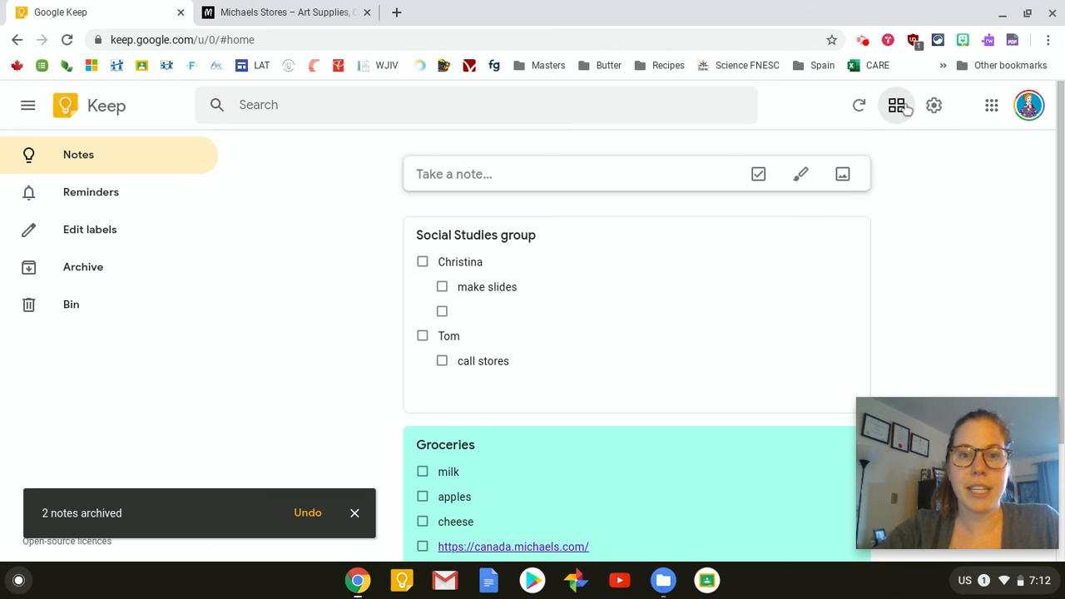
click(813, 205)
scroll(813, 205, down, 2)
scroll(813, 205, up, 2)
scroll(813, 200, down, 2)
scroll(813, 200, up, 2)
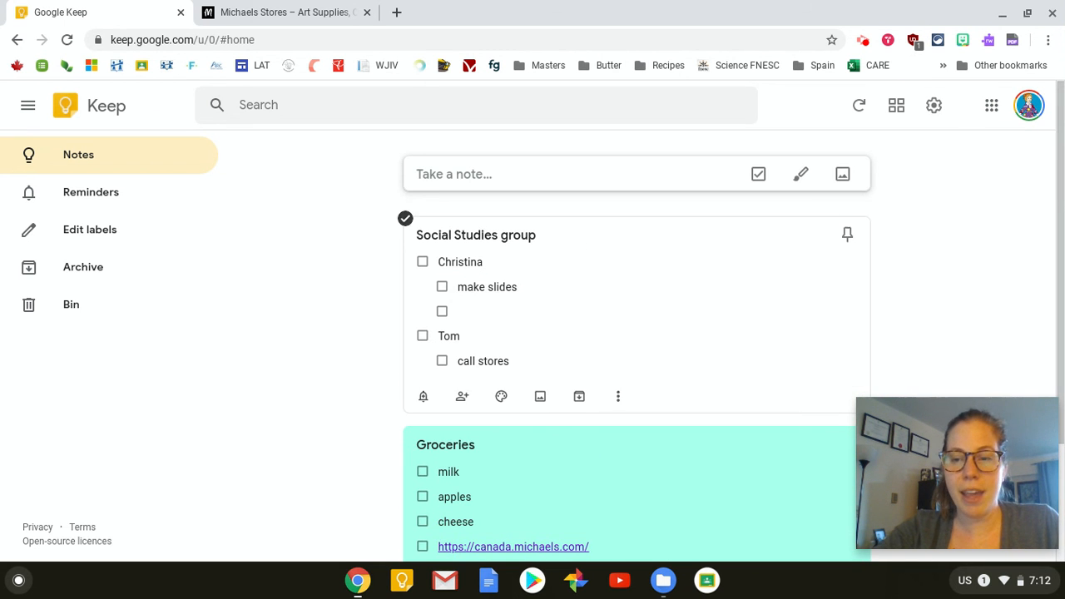
click(895, 105)
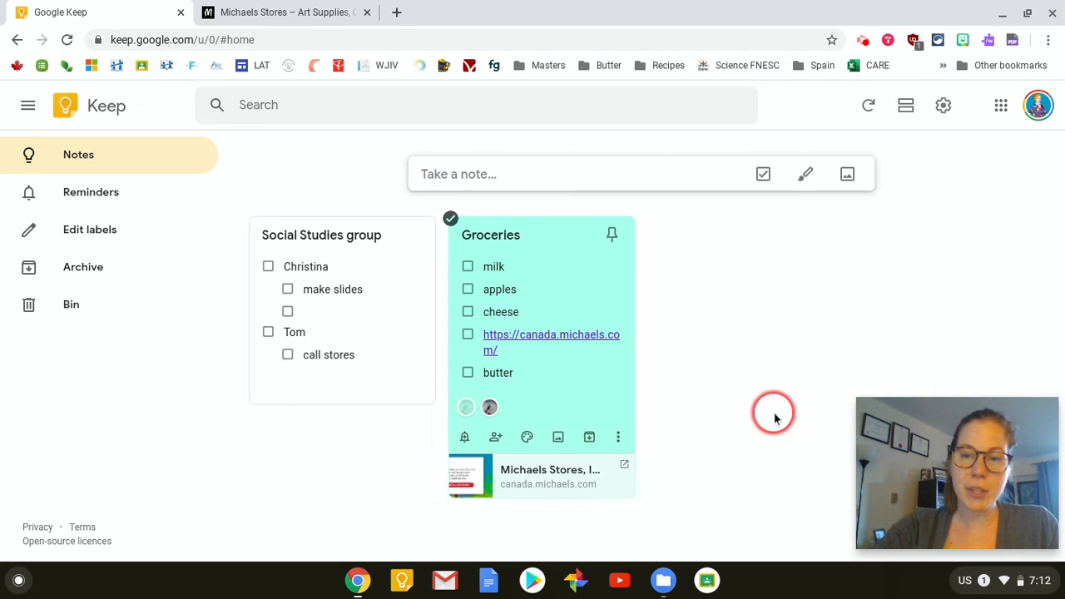
mouse_move(892, 462)
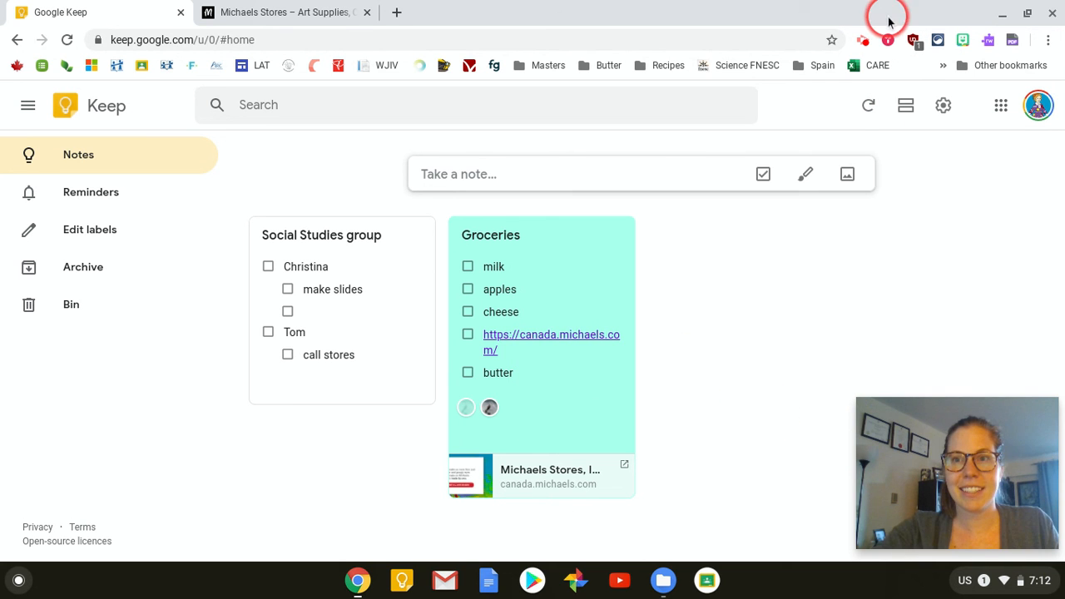